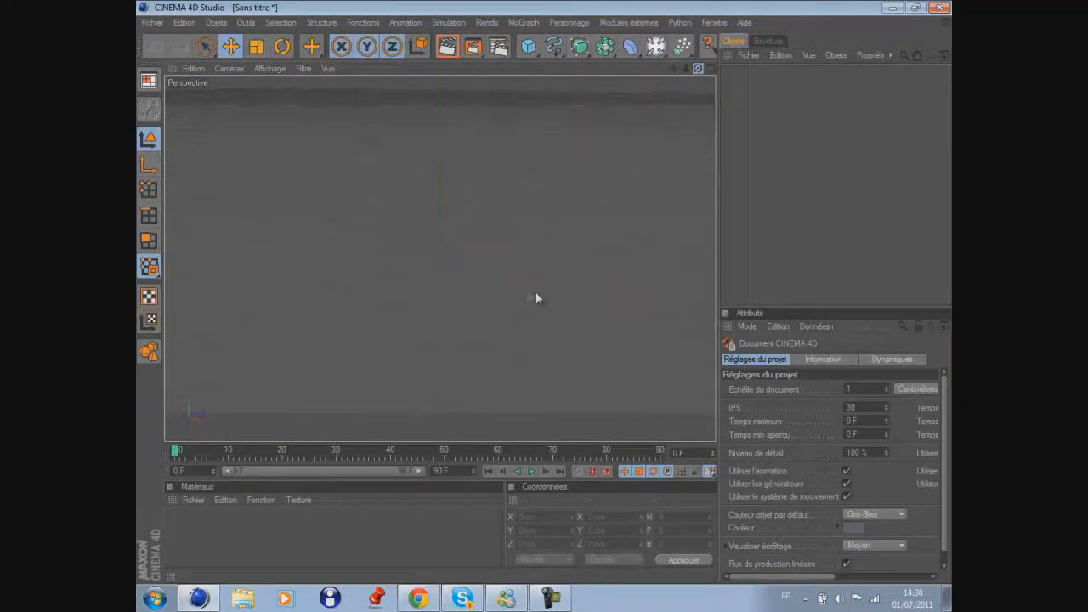
Set the render output to the HDV/HDTV 720 29.97 preset and the frame range to Toutes les images
left_click(499, 46)
left_click(278, 54)
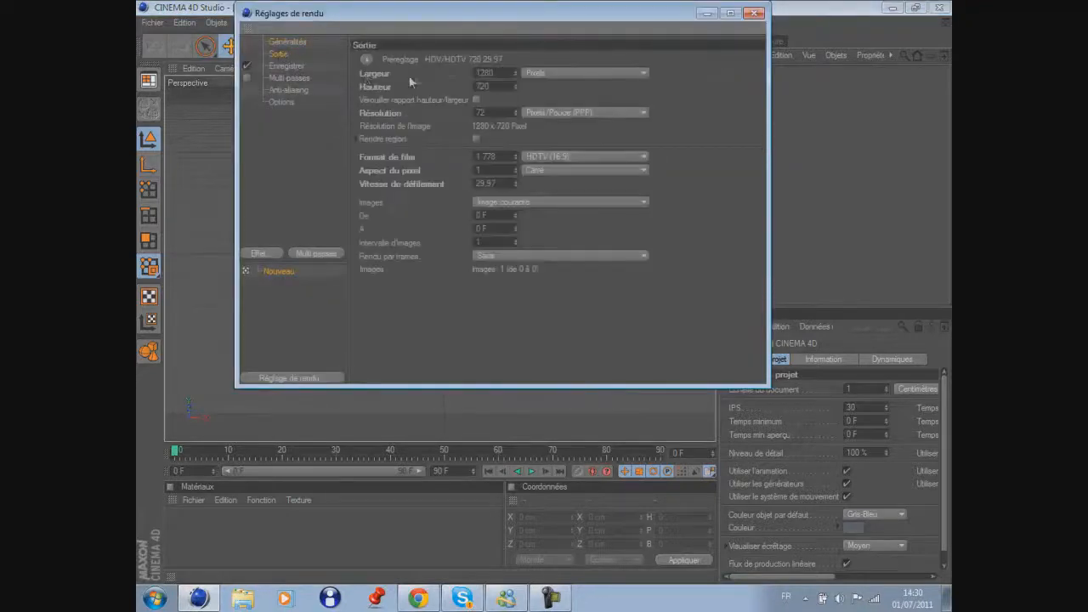
left_click(366, 59)
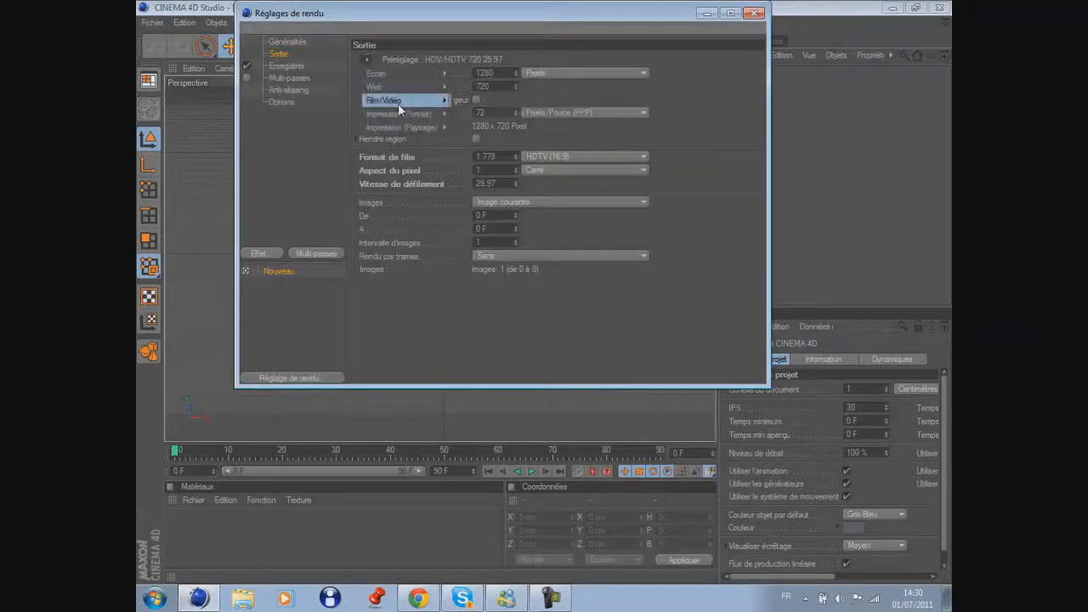
mouse_move(396, 101)
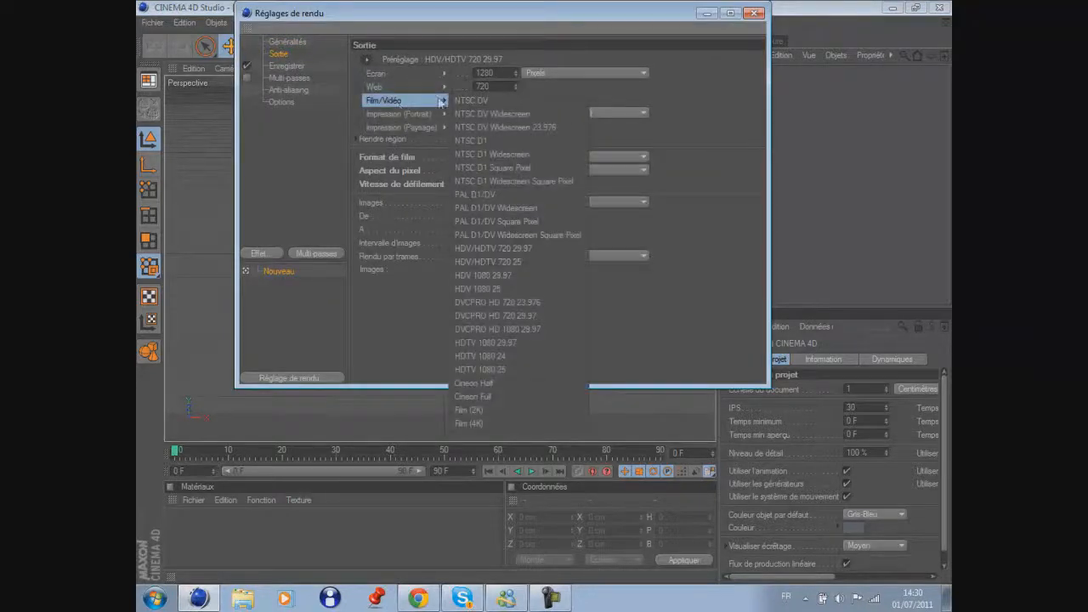
left_click(534, 249)
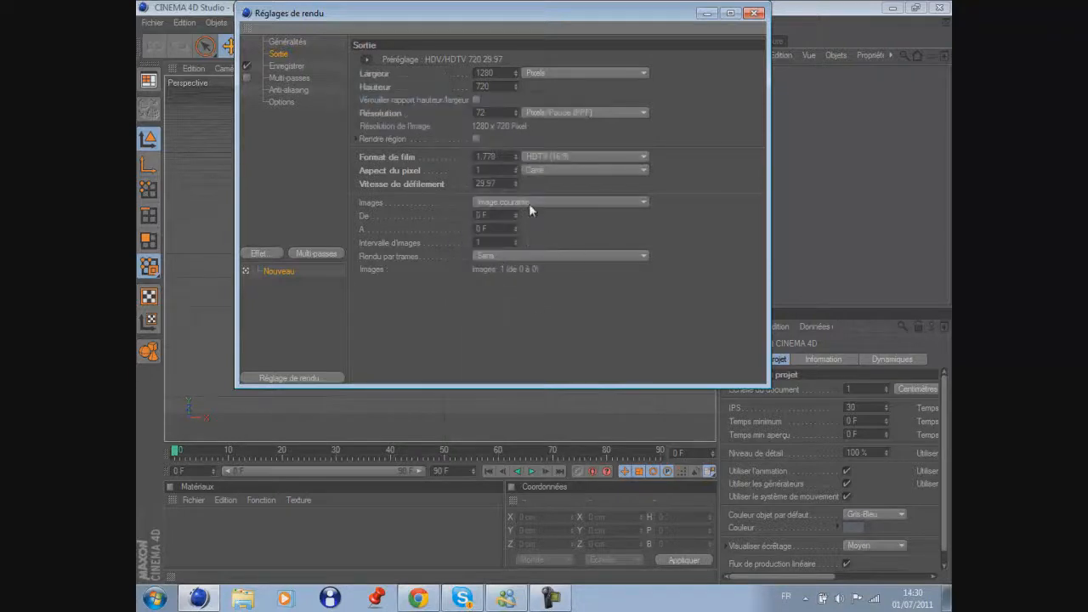
left_click(529, 203)
left_click(532, 242)
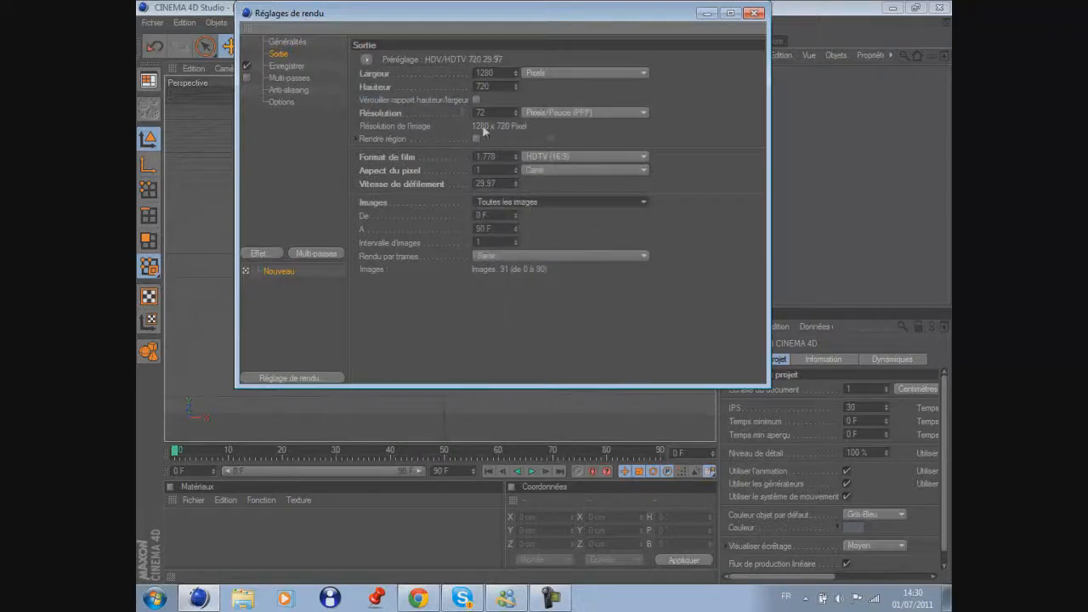
Set the render's save format to Film AVI and its output file to "Intro tuto" on the desktop
left_click(290, 67)
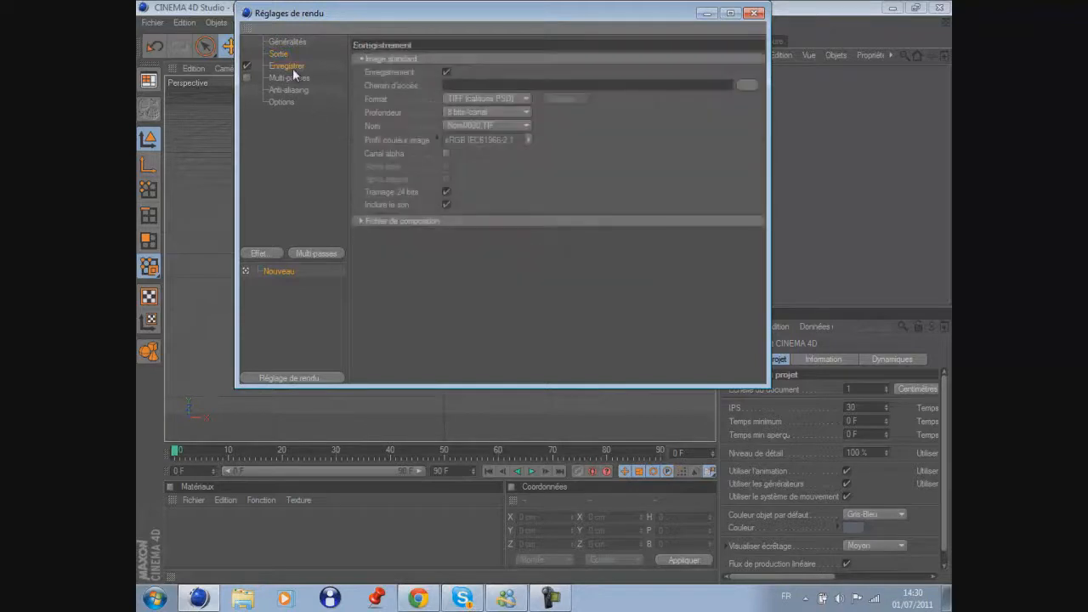
left_click(500, 101)
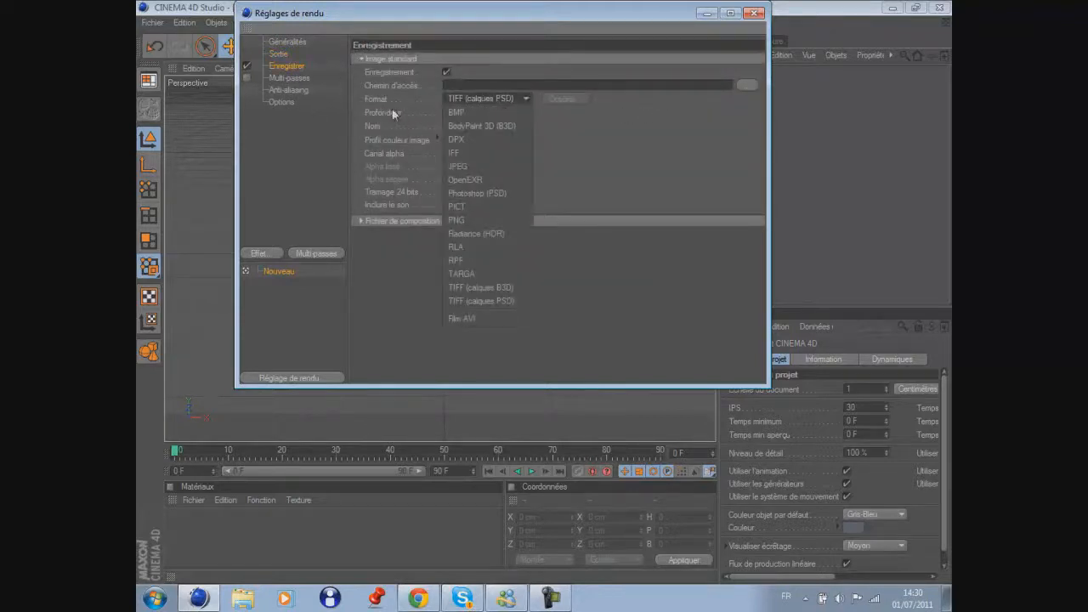
left_click(491, 316)
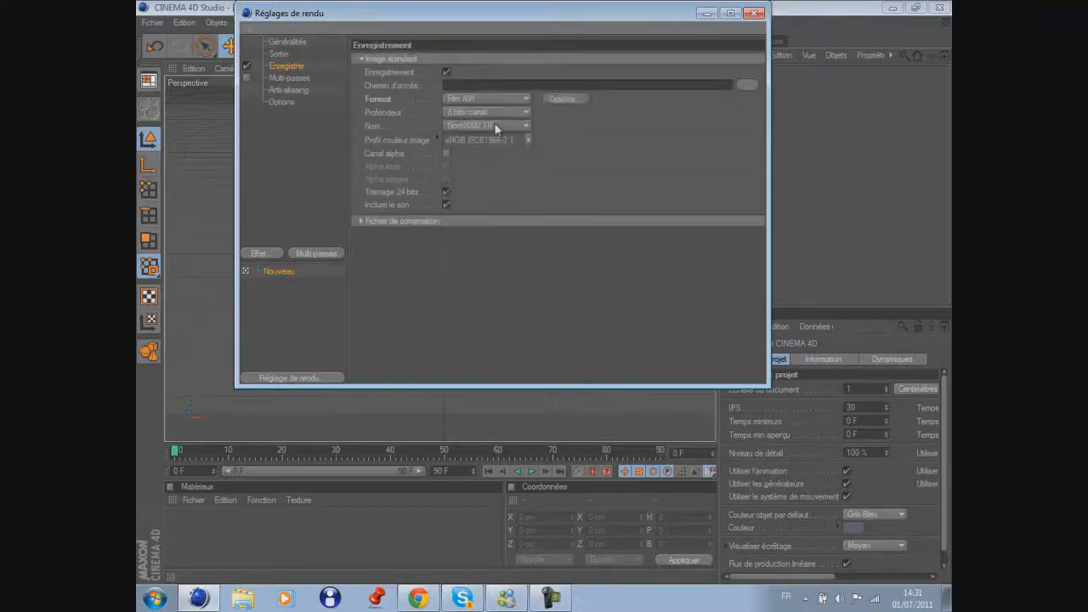
left_click(747, 85)
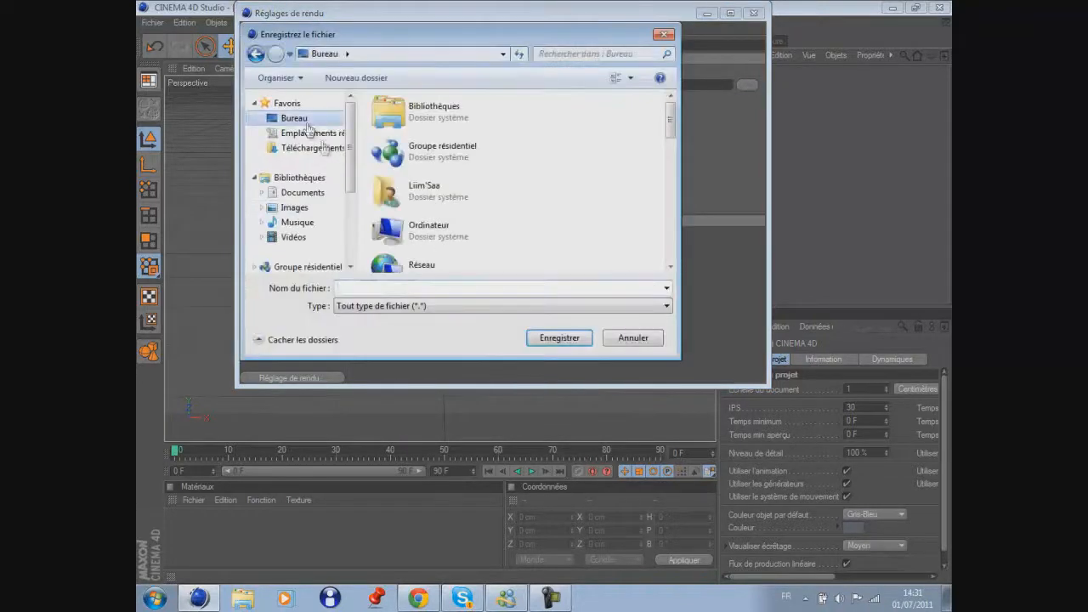
left_click(442, 287)
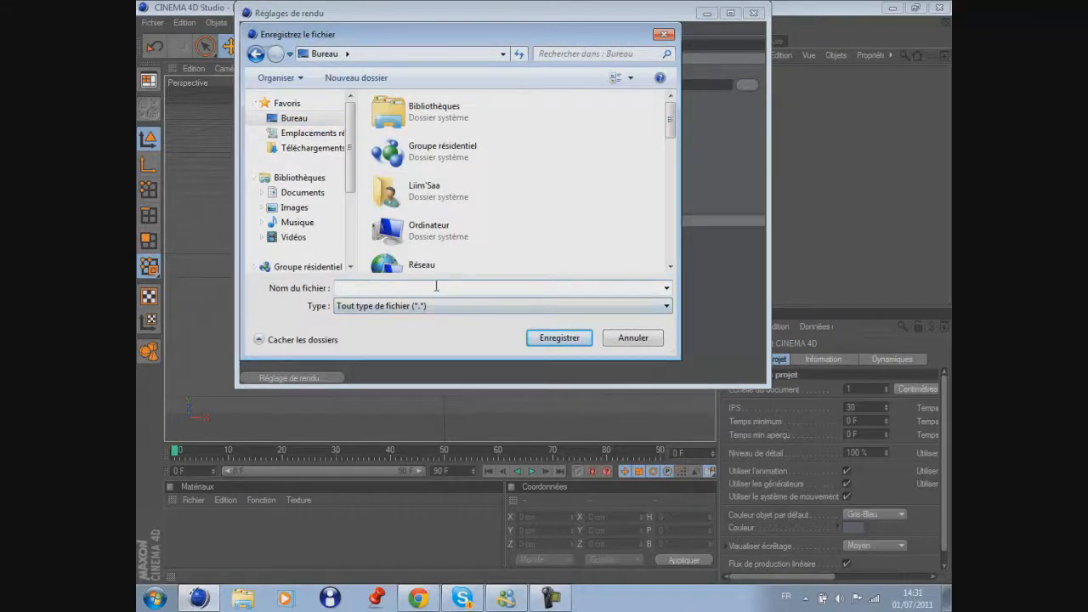
type("Intro tuto")
left_click(561, 338)
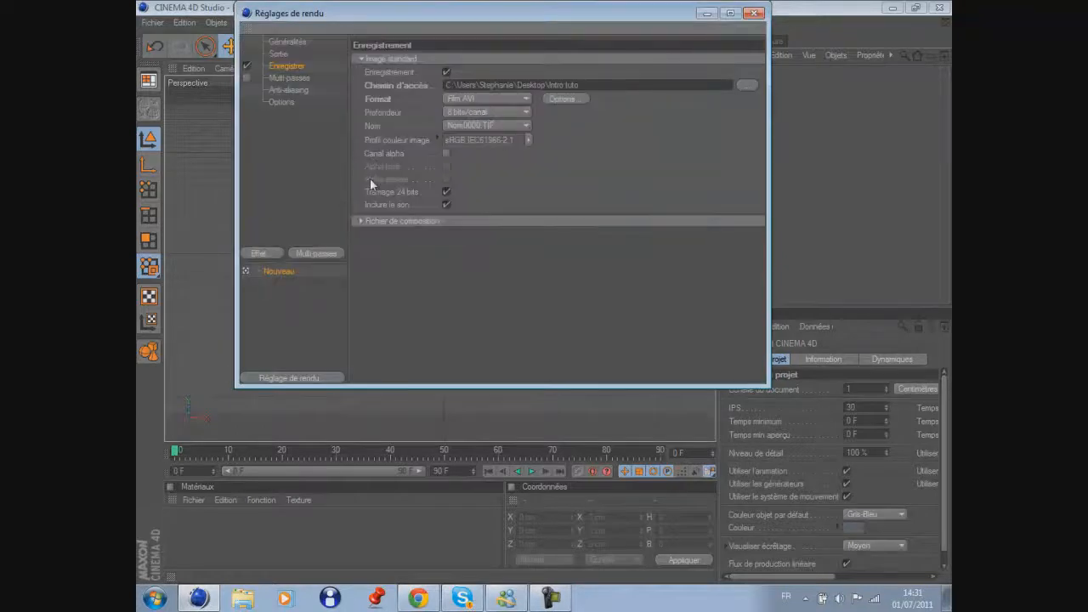
Set anti-aliasing to Au mieux with the Animation filter and a 2x2 minimum level, and close the render settings
left_click(292, 77)
left_click(289, 91)
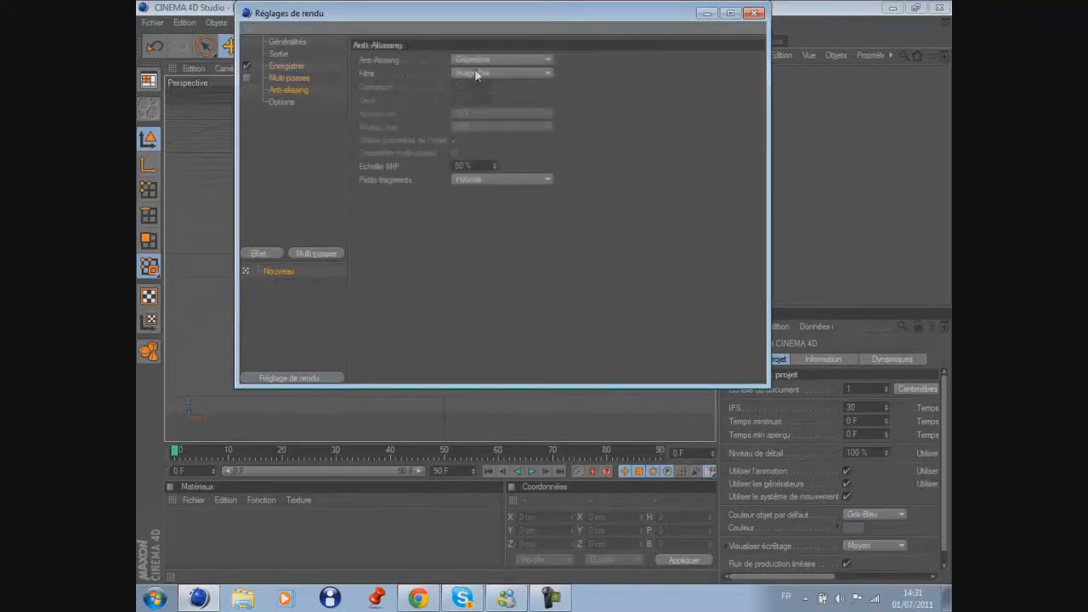
left_click(479, 101)
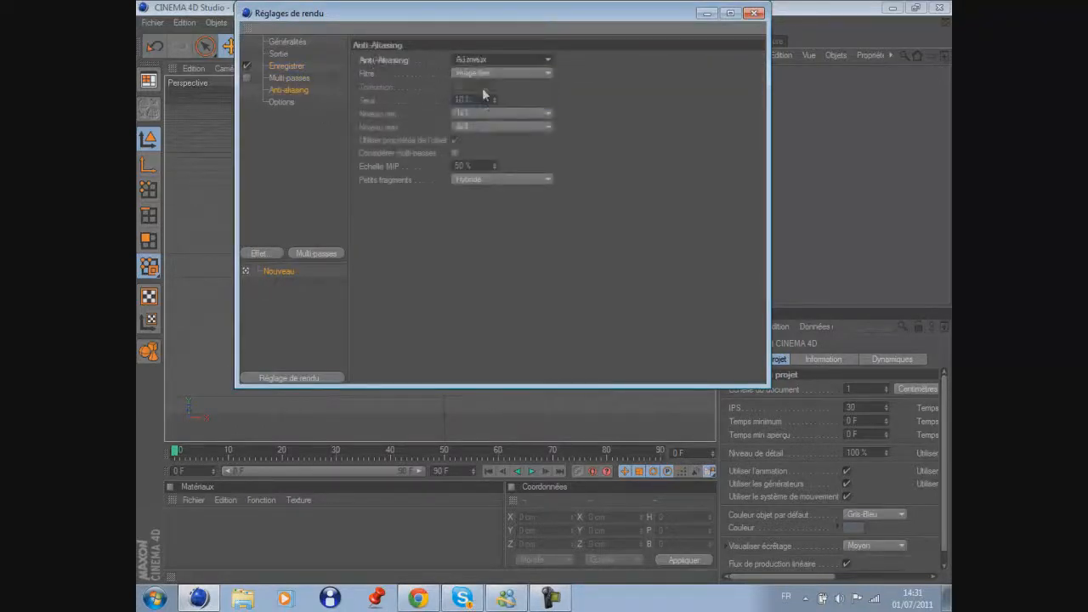
left_click(486, 74)
left_click(486, 99)
left_click(489, 113)
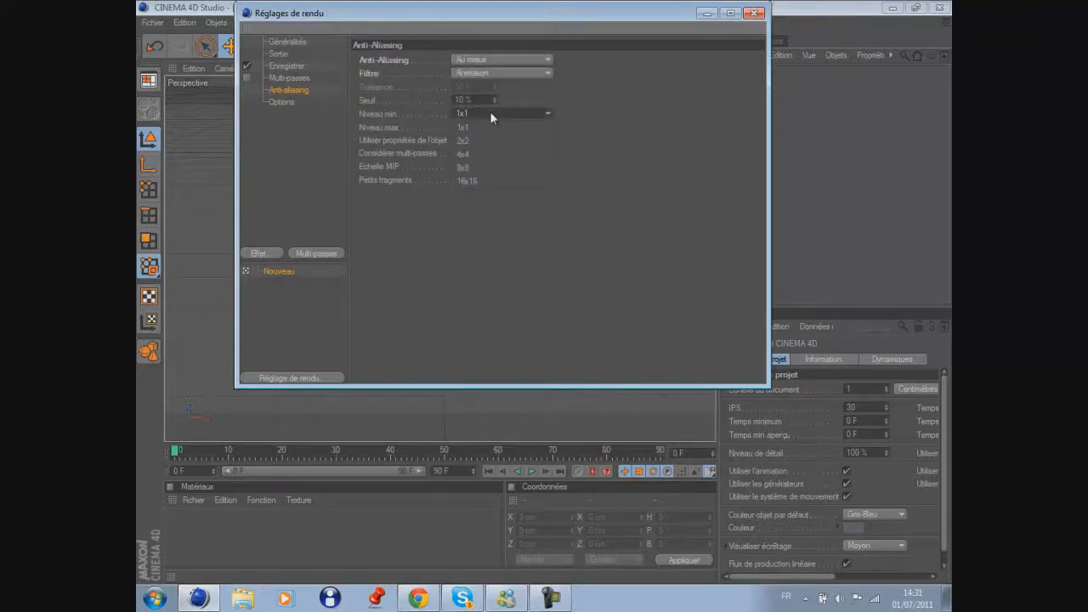
left_click(481, 141)
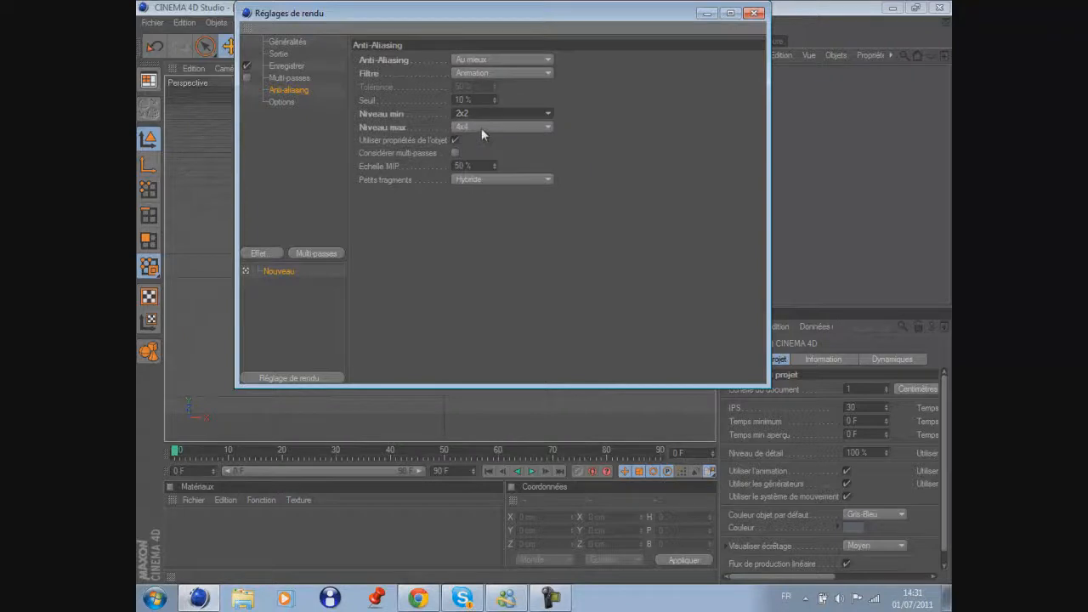
left_click(281, 101)
left_click(289, 77)
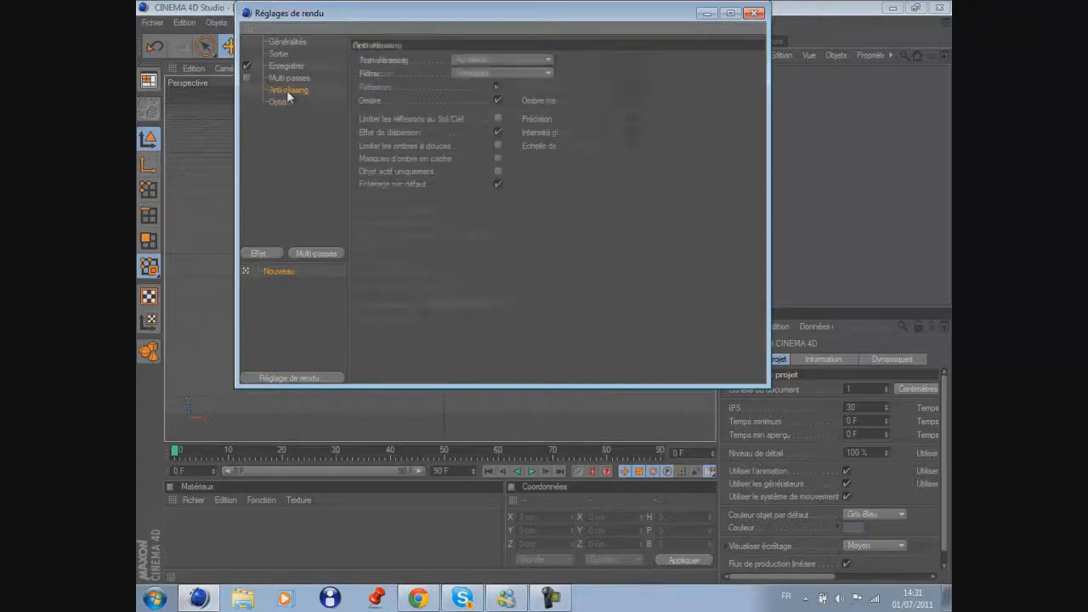
left_click(288, 90)
left_click(756, 12)
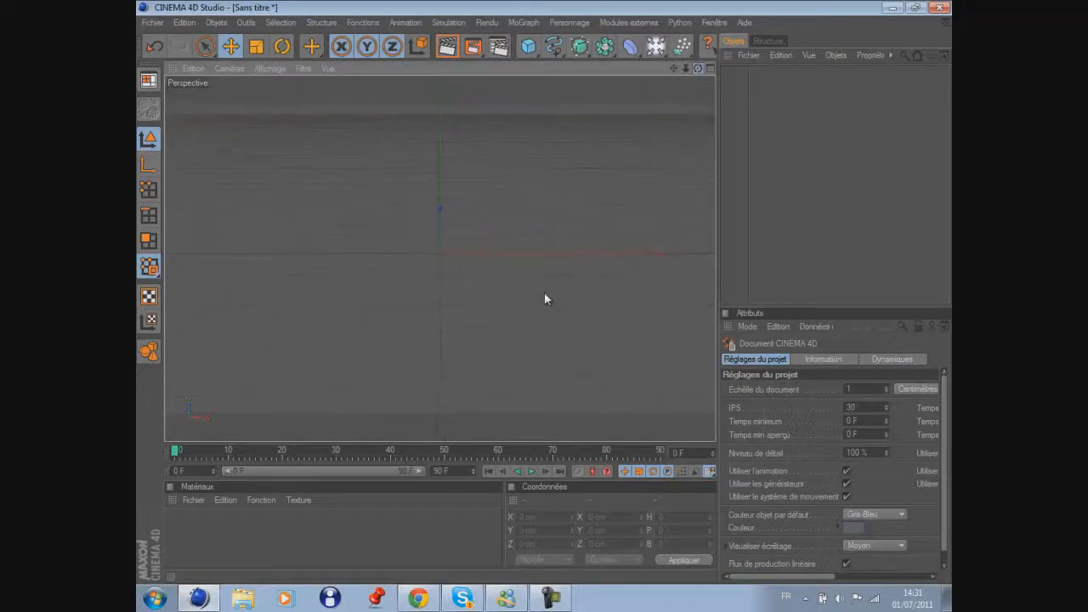
Add a MoGraph text object reading "Tuto" and shift it along X to about -228 cm
left_click(524, 23)
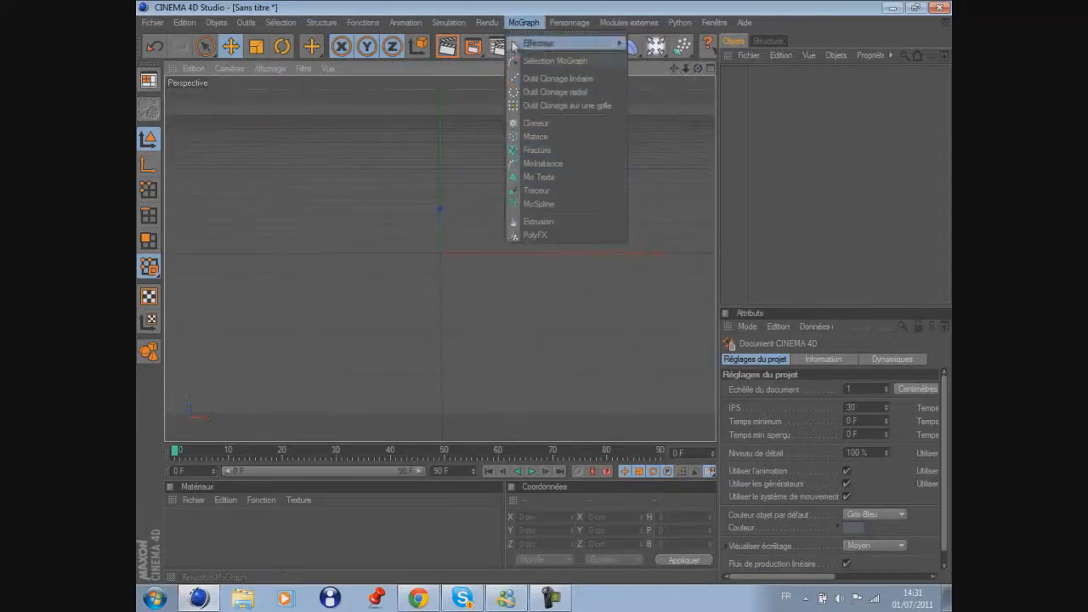
left_click(531, 185)
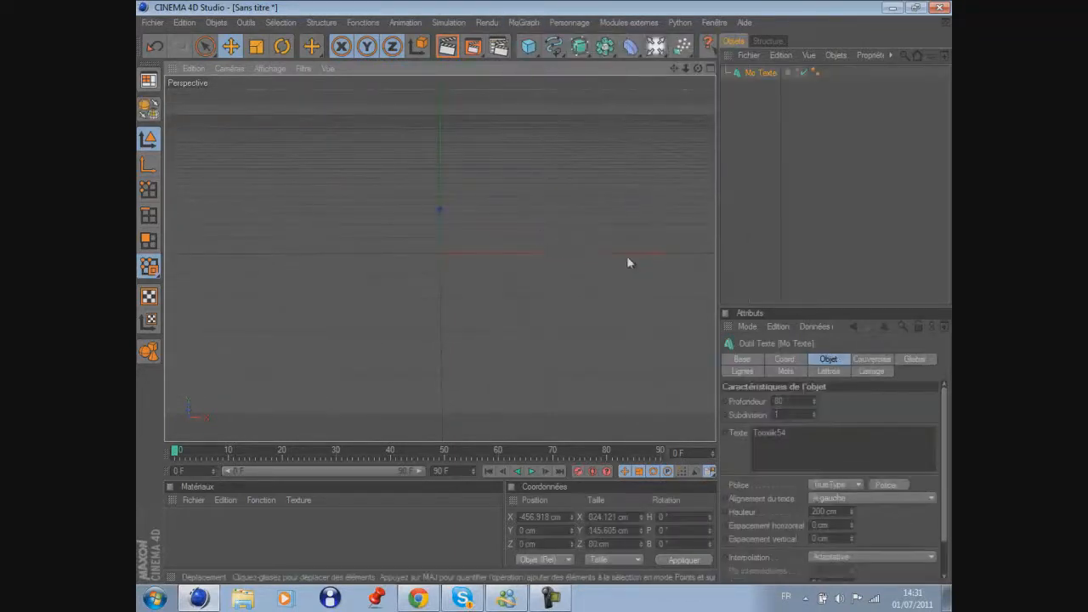
left_click(789, 436)
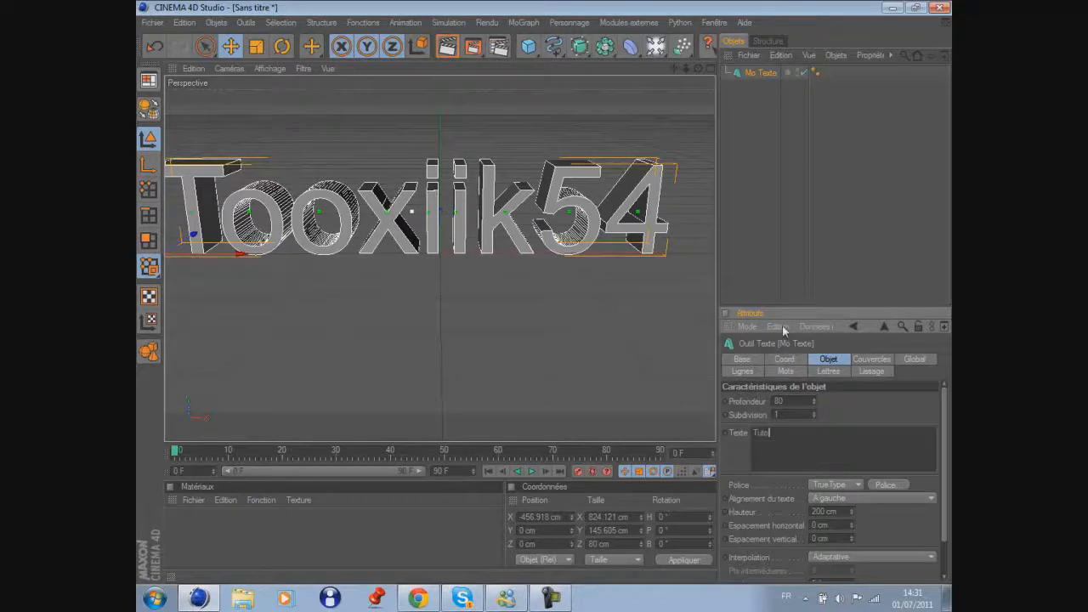
type("Tuto")
left_click_drag(560, 297, 545, 291)
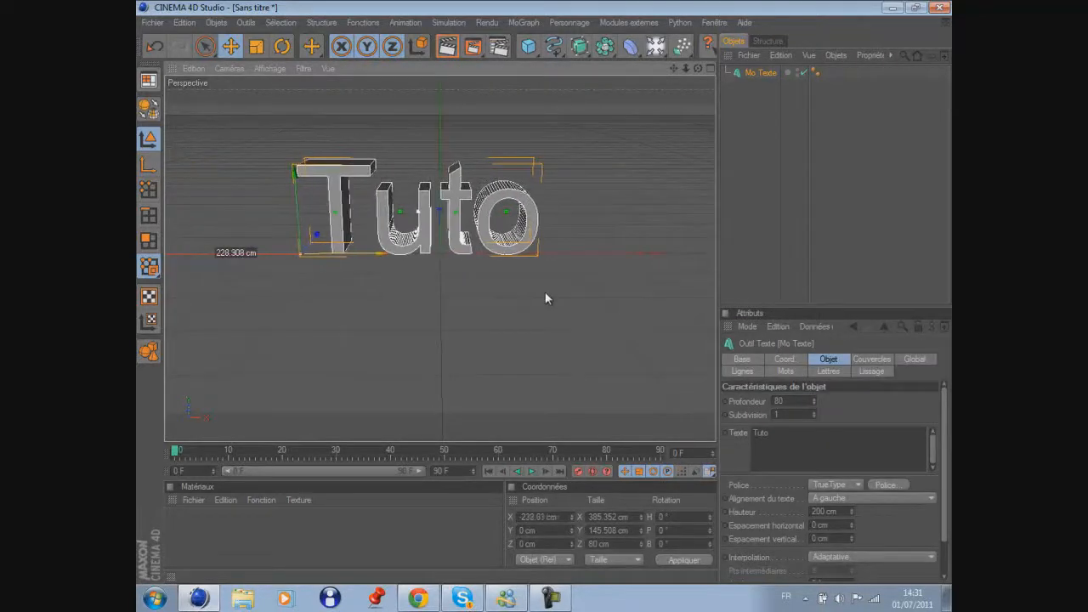
Change the text's font to the angular display font found under "ama"
left_click(888, 484)
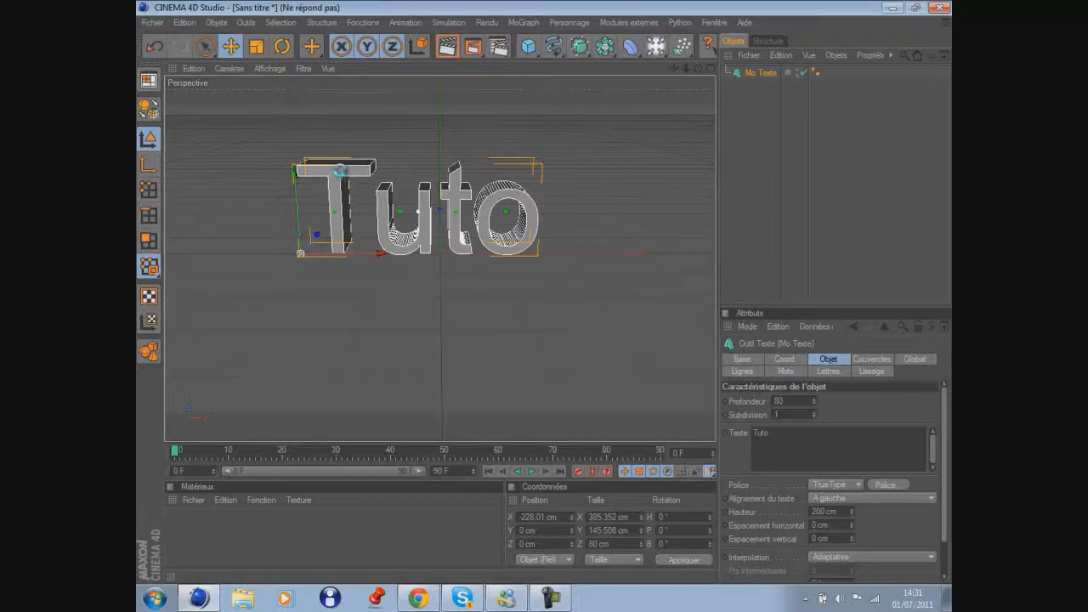
type("ama")
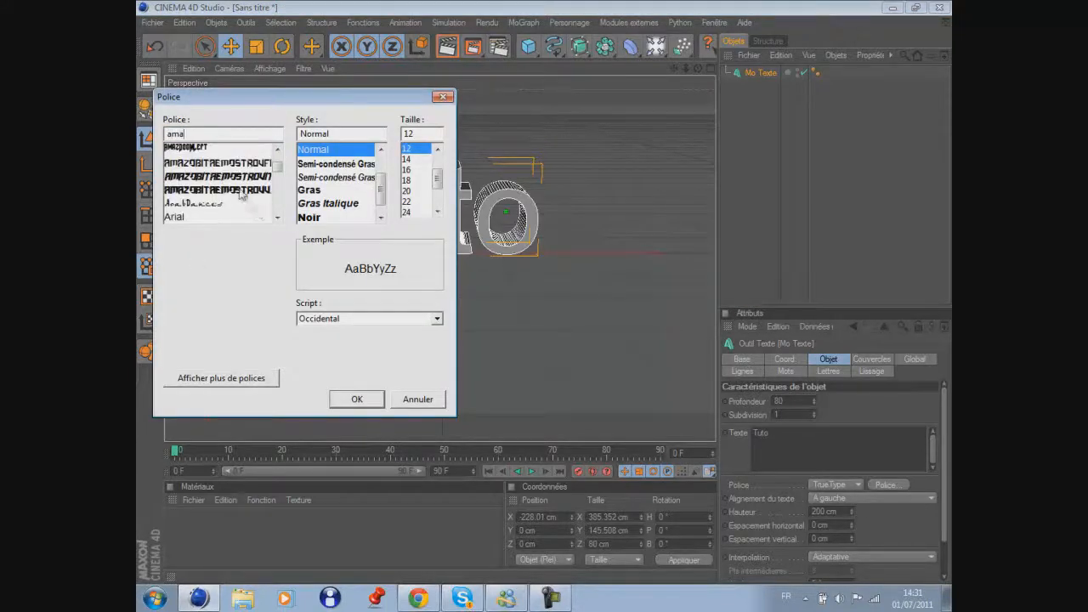
left_click(204, 148)
left_click(356, 398)
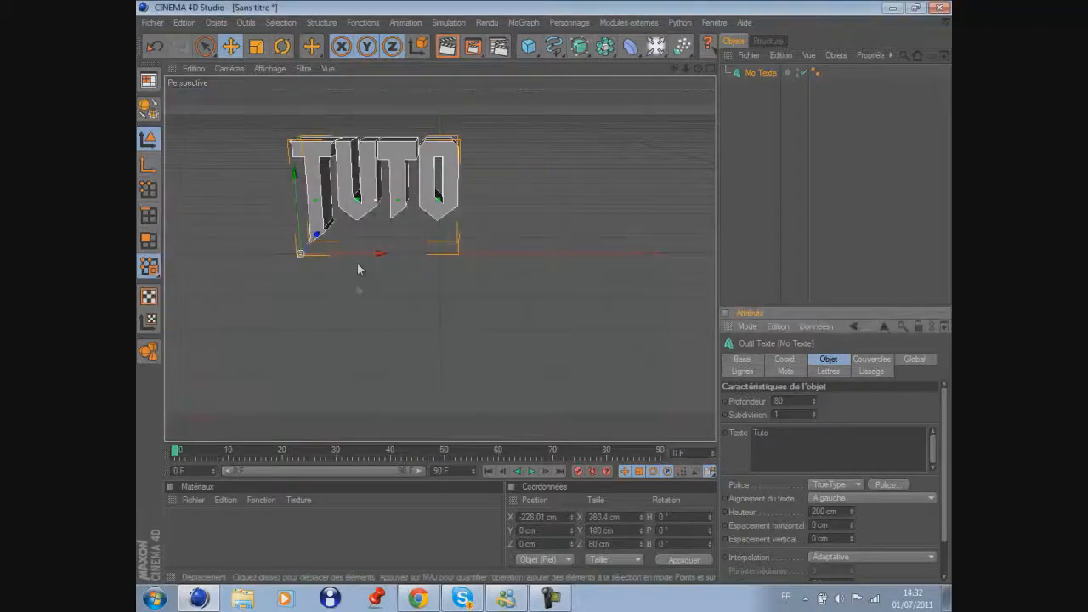
Move the text to about X -133 cm and Y -53 cm to centre it on the origin, and deselect it
left_click_drag(353, 259, 545, 292)
left_click_drag(357, 243, 544, 294)
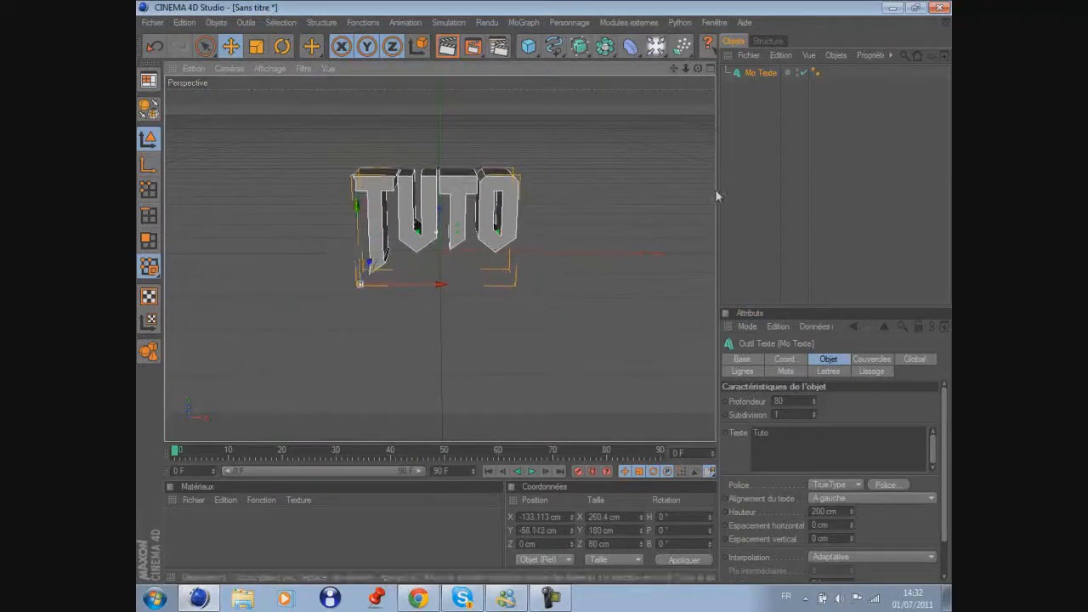
left_click(743, 229)
Switch to Chrome to look over the fonts offered on the dafont.com home page, and return to CINEMA 4D
left_click(419, 599)
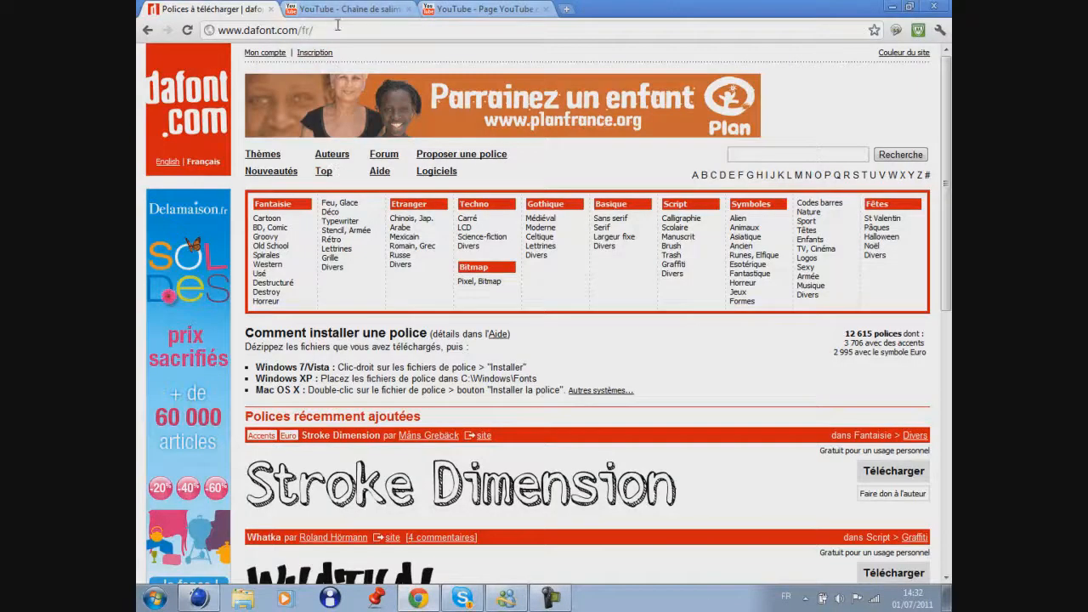
scroll(478, 410, "down", 3)
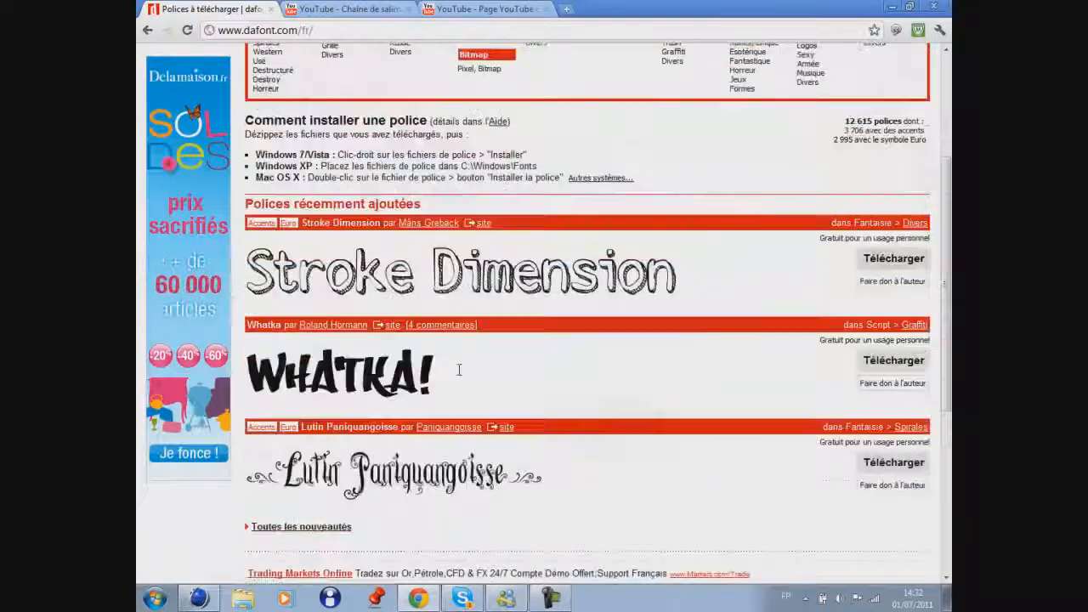
scroll(456, 369, "up", 3)
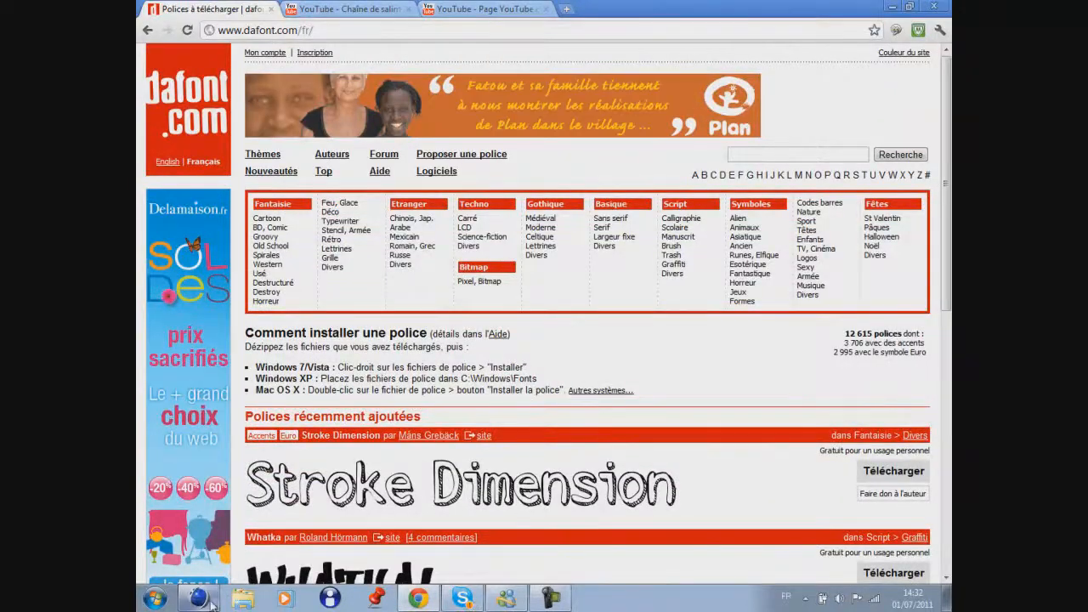
left_click(551, 598)
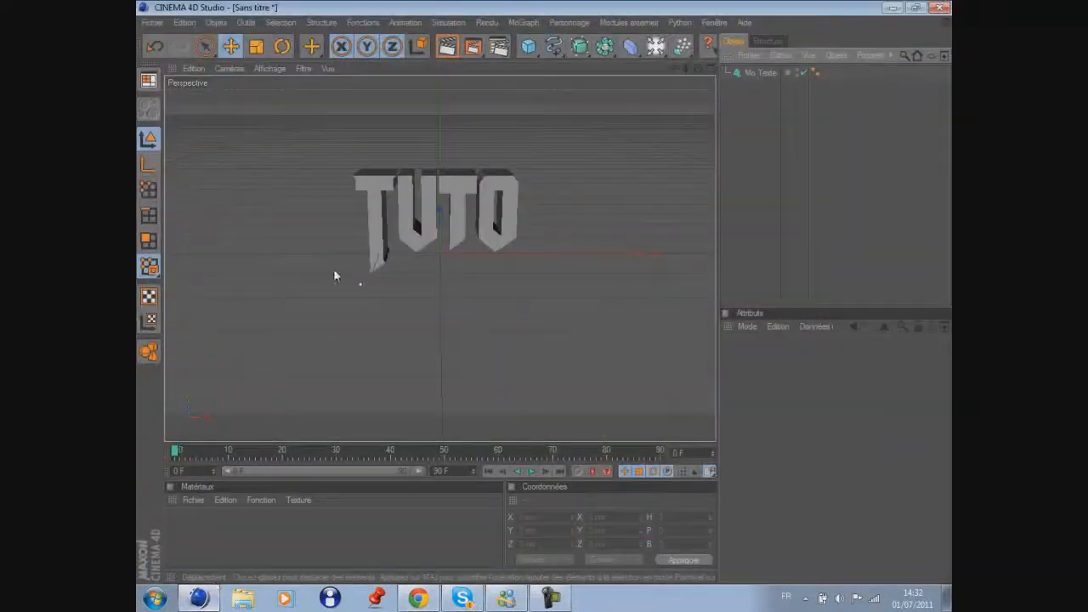
Duplicate the "Tuto" text object in place and set the copy's depth to 40
left_click(770, 73)
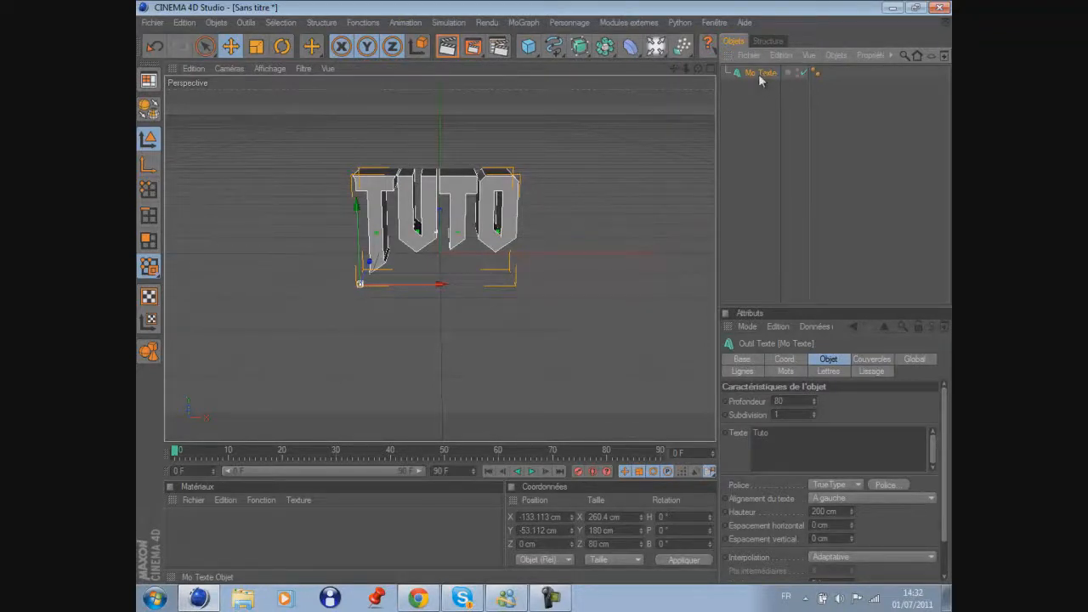
key("ctrl+v")
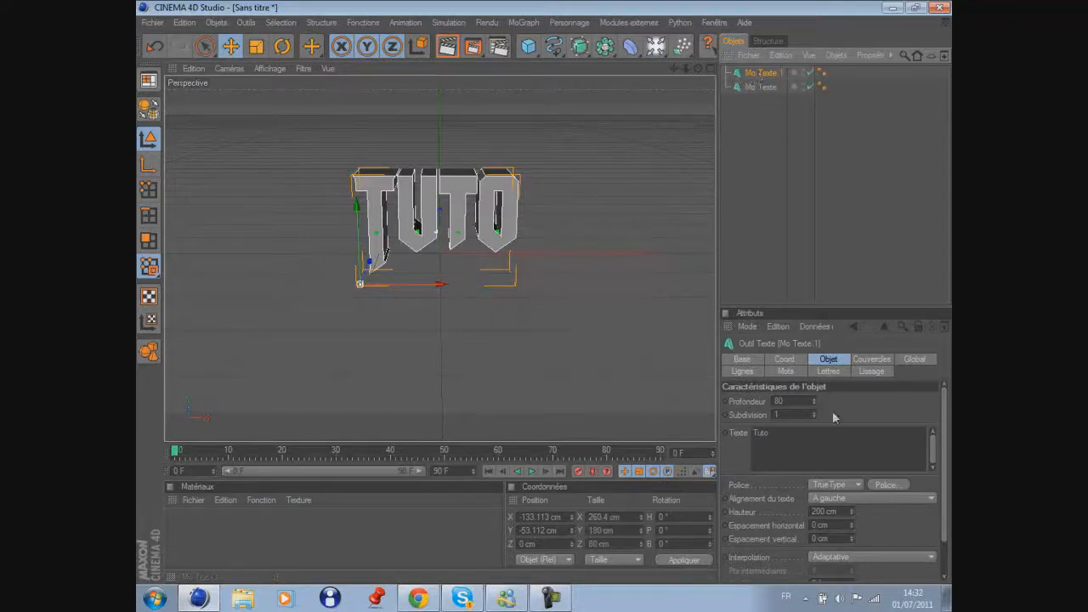
left_click(791, 401)
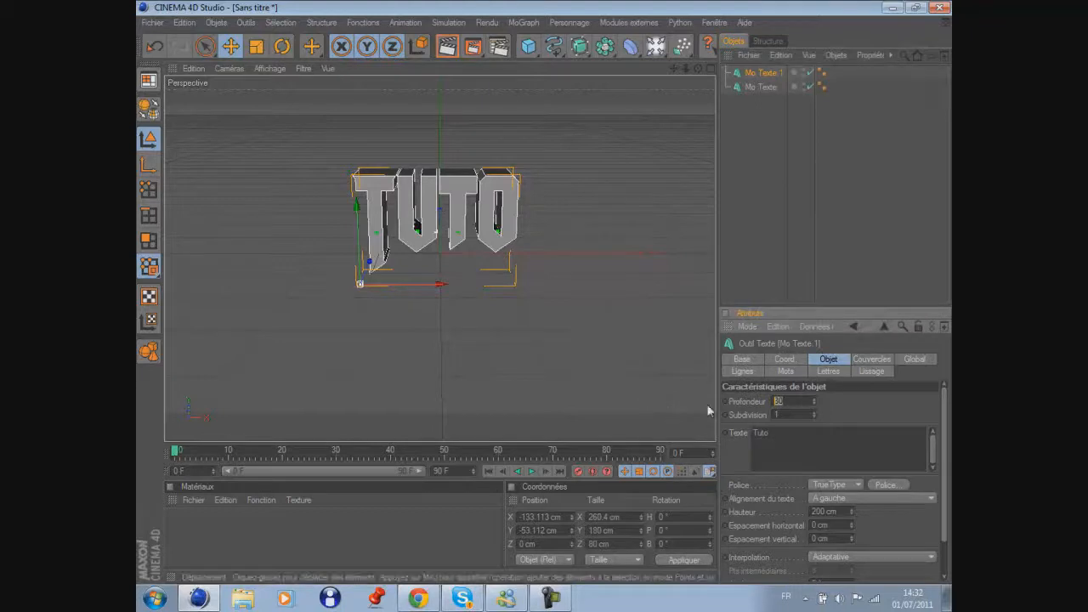
key("BackSpace")
key("BackSpace")
type("40")
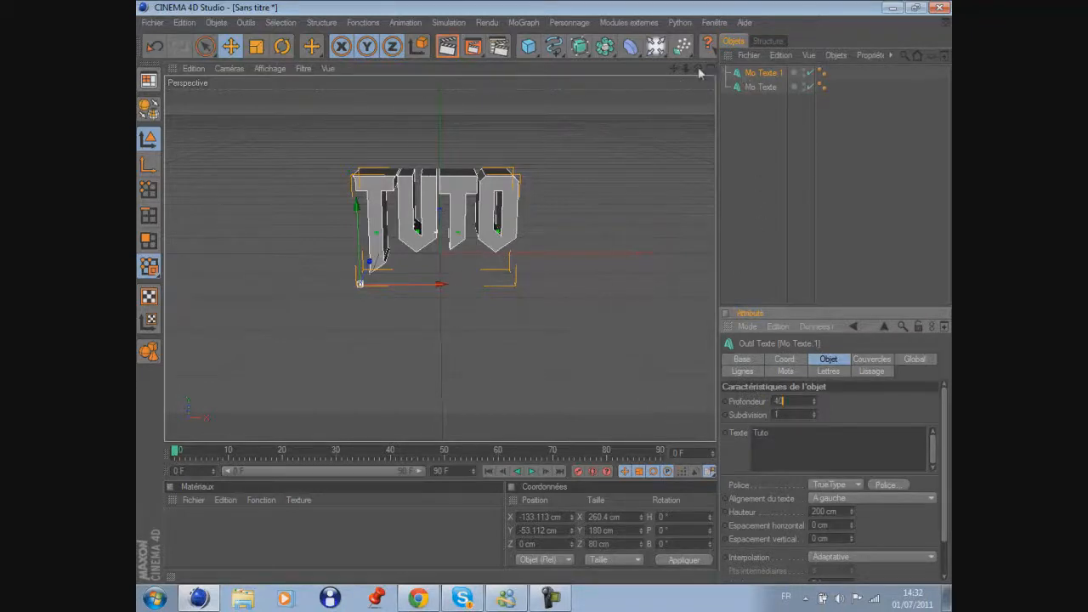
Set both the start and end caps of the text copy to cap and bevel (Couvercle et biseau)
left_click_drag(697, 68, 698, 85)
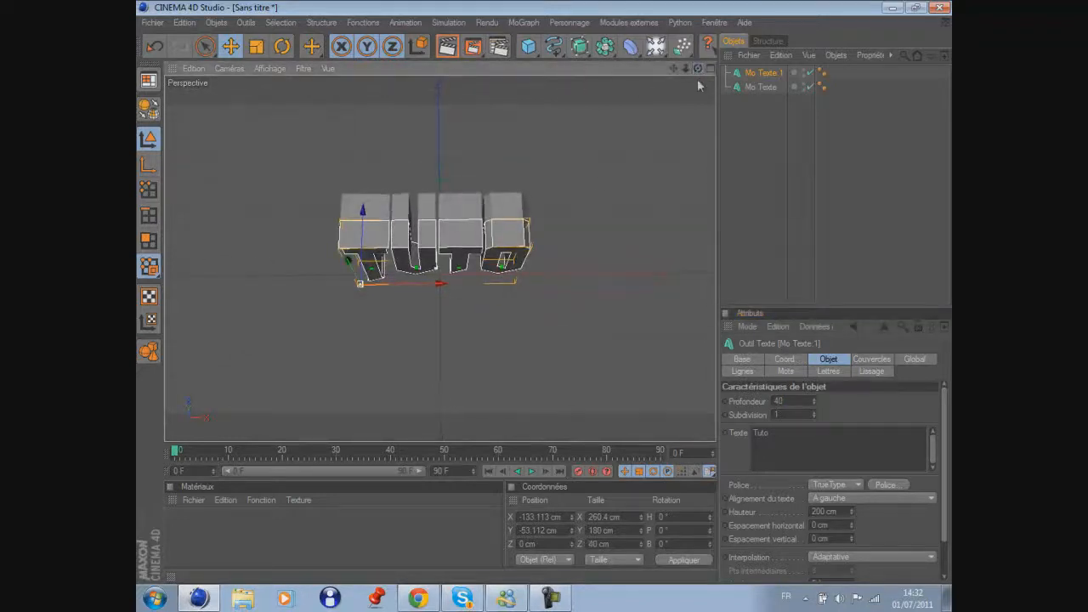
left_click(865, 362)
left_click(875, 401)
left_click(876, 455)
left_click(878, 442)
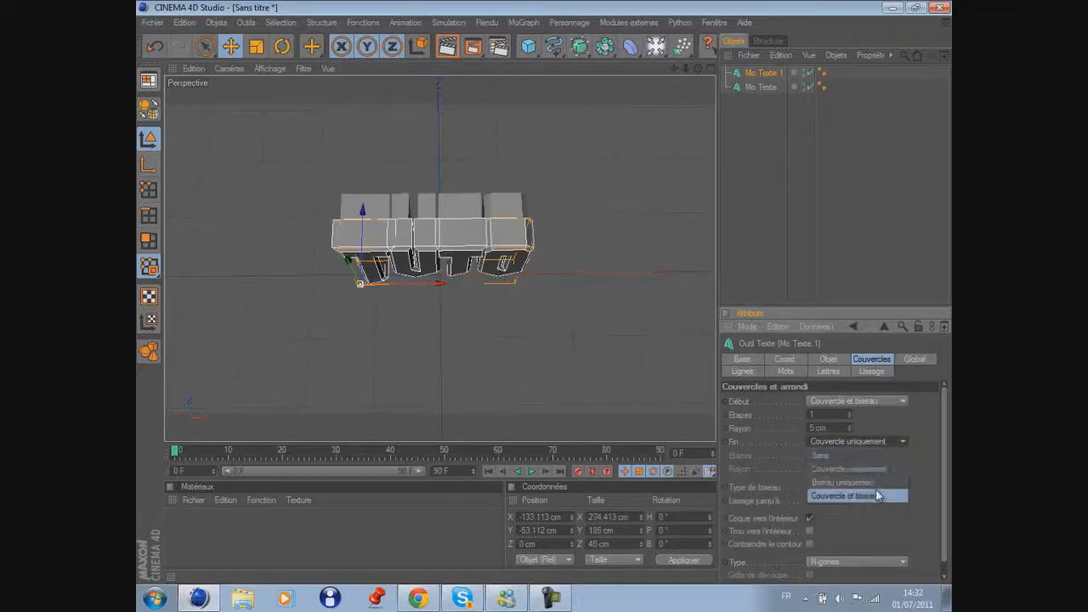
left_click(846, 496)
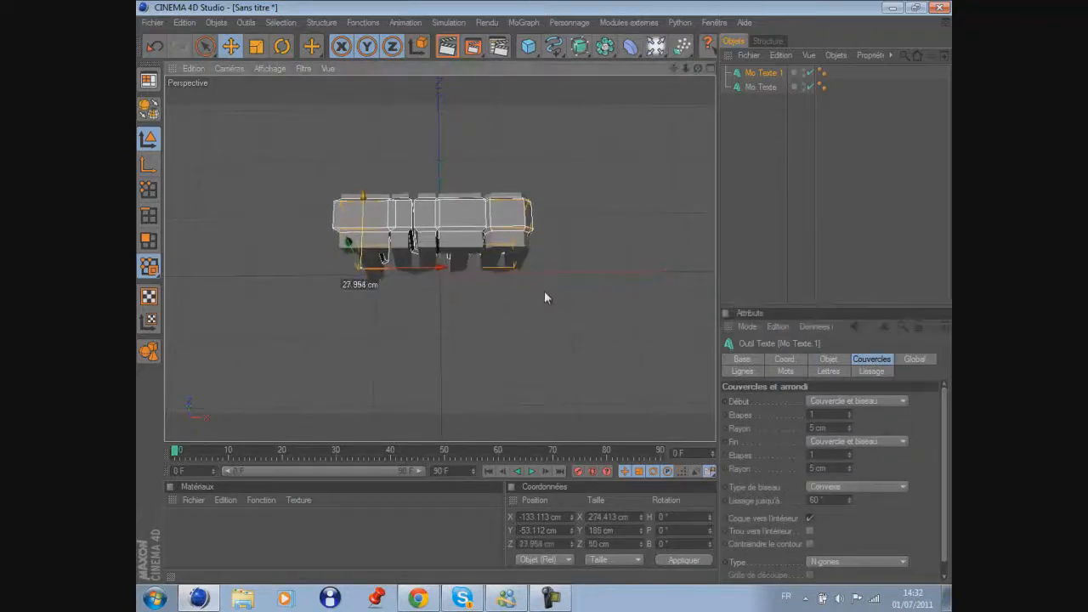
Move the bevelled text copy back to about Z 27 cm, check it with a preview render, and deselect it
left_click_drag(545, 292, 544, 293)
left_click_drag(677, 68, 545, 292)
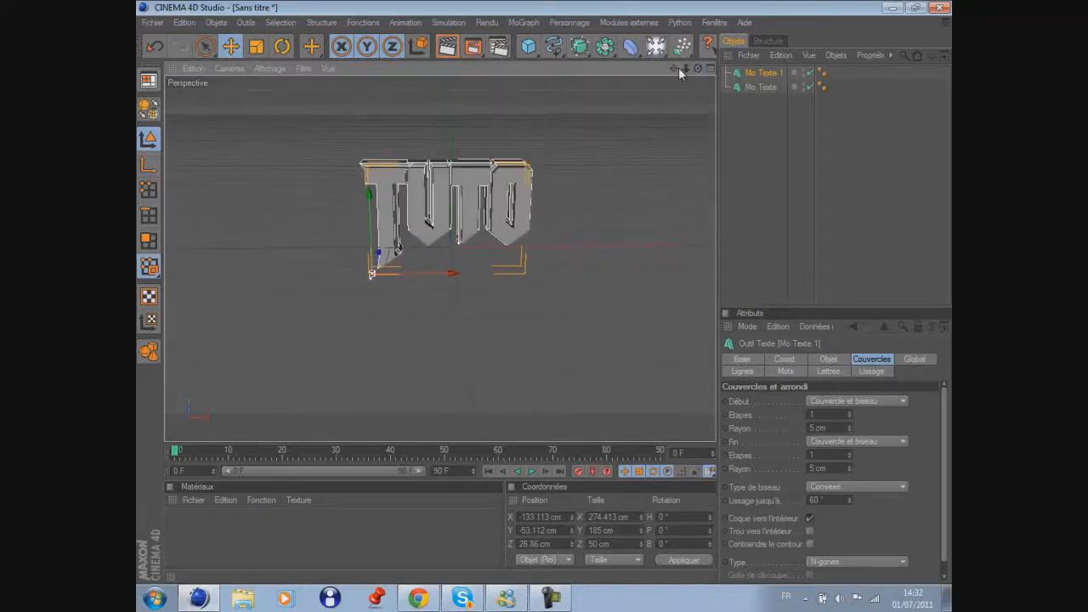
left_click(449, 51)
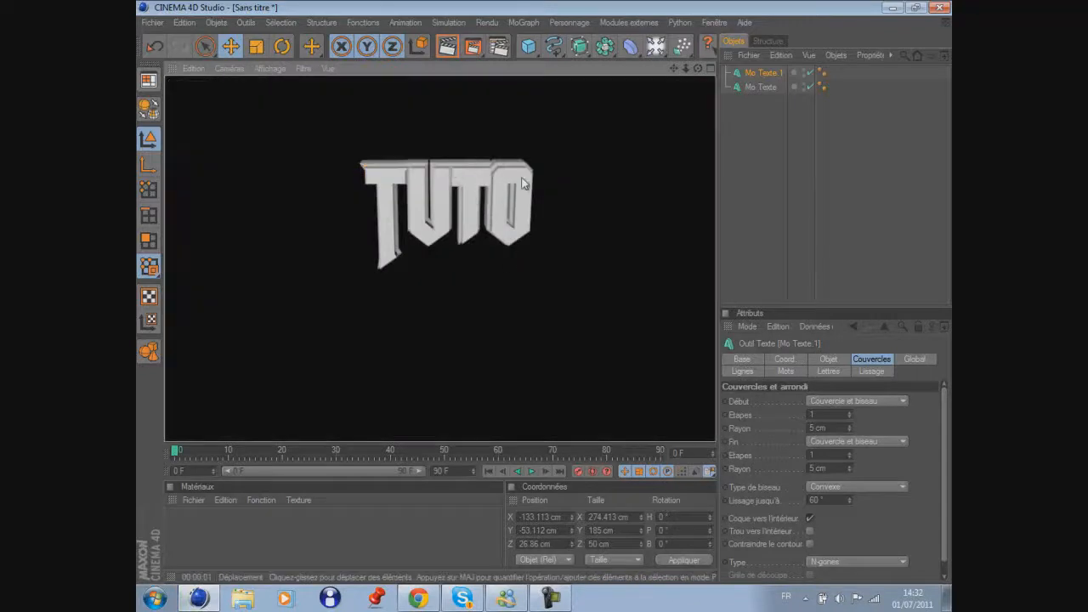
left_click(753, 217)
Add a floor (Sol), lower it to the base of the letters, and render a preview of the view
left_click_drag(672, 69, 837, 167)
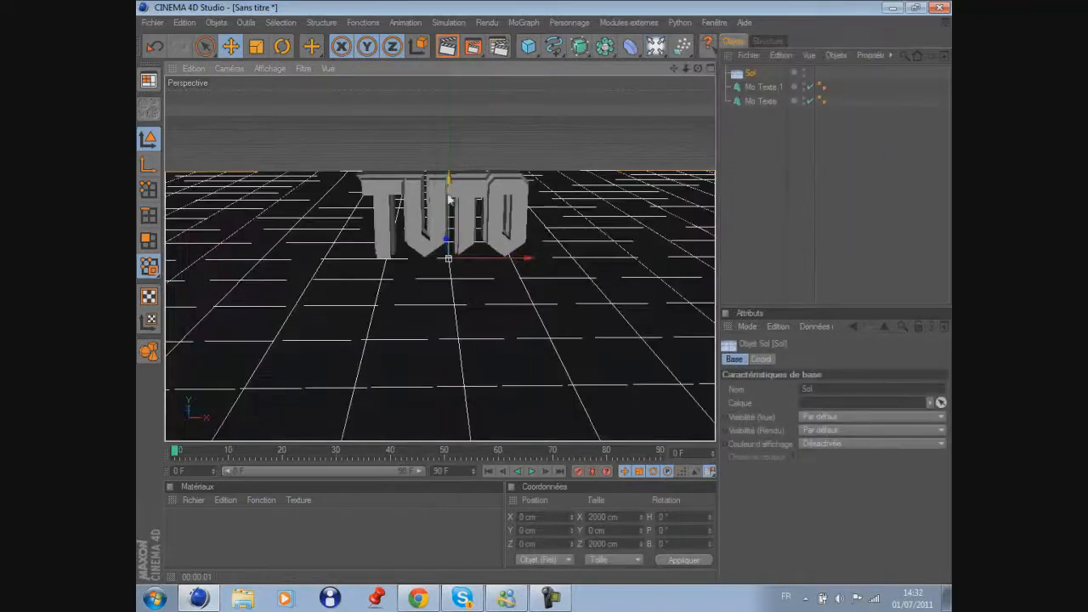
left_click_drag(543, 294, 545, 299)
left_click(734, 202)
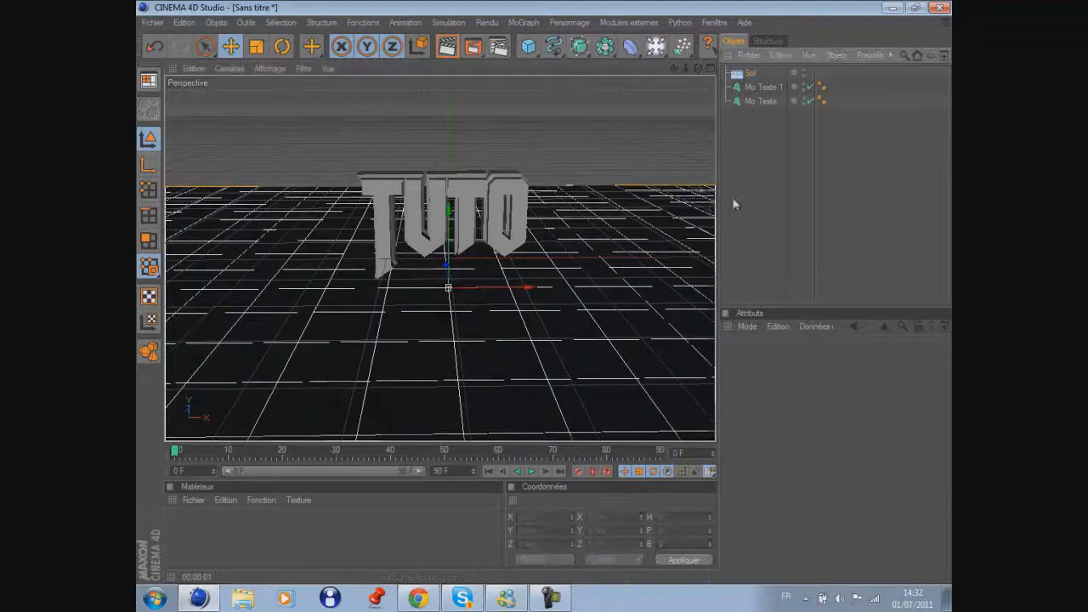
left_click(447, 45)
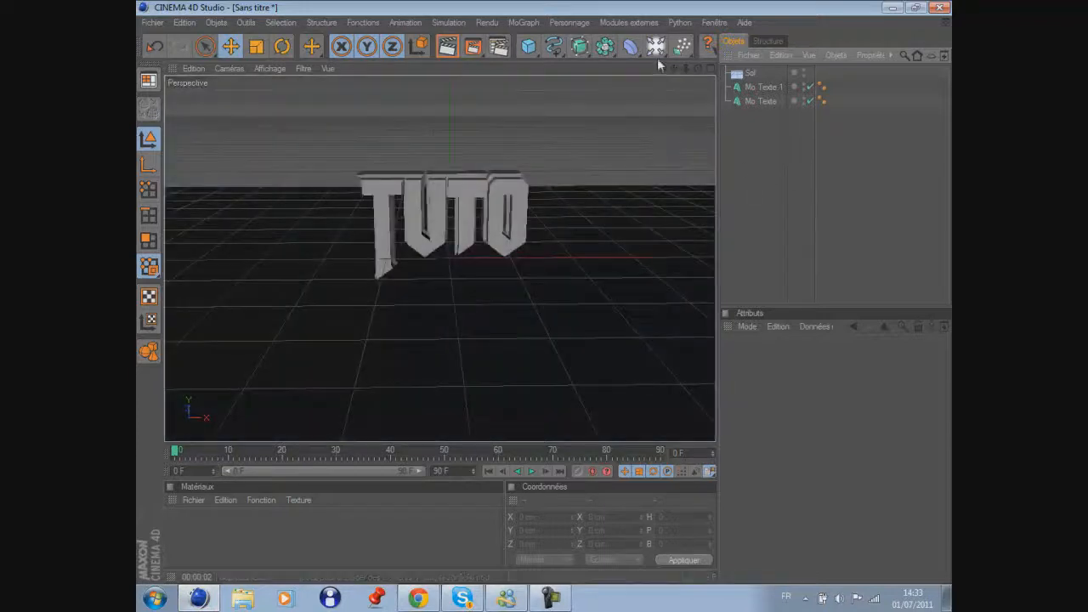
Add an omni light and place it above and in front of the text, at about Y 135 cm and Z -140 cm
left_click(656, 48)
left_click_drag(697, 71, 466, 241)
left_click_drag(537, 300, 533, 298)
left_click_drag(432, 223, 544, 290)
left_click_drag(698, 68, 543, 299)
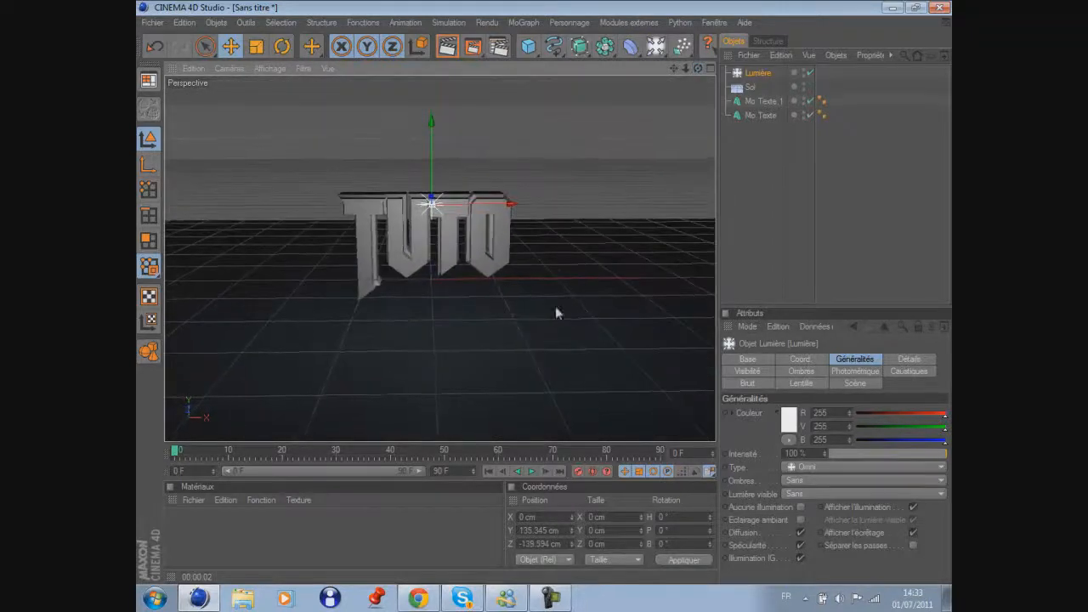
left_click(702, 286)
Create three new materials and set the colour of "Mat" to blue, RGB 0, 153, 255
double_click(361, 534)
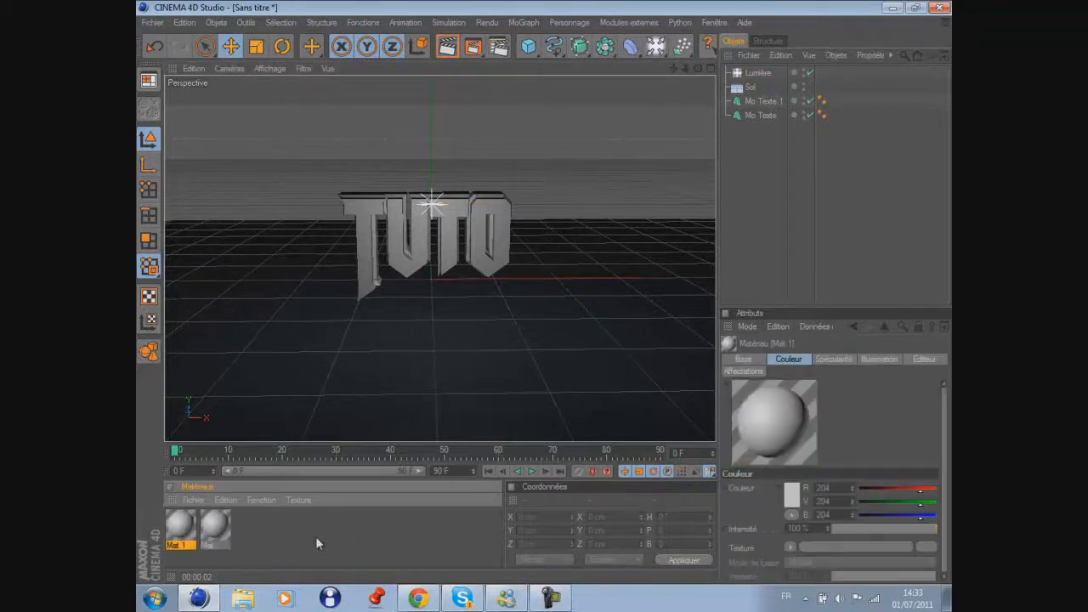
double_click(282, 536)
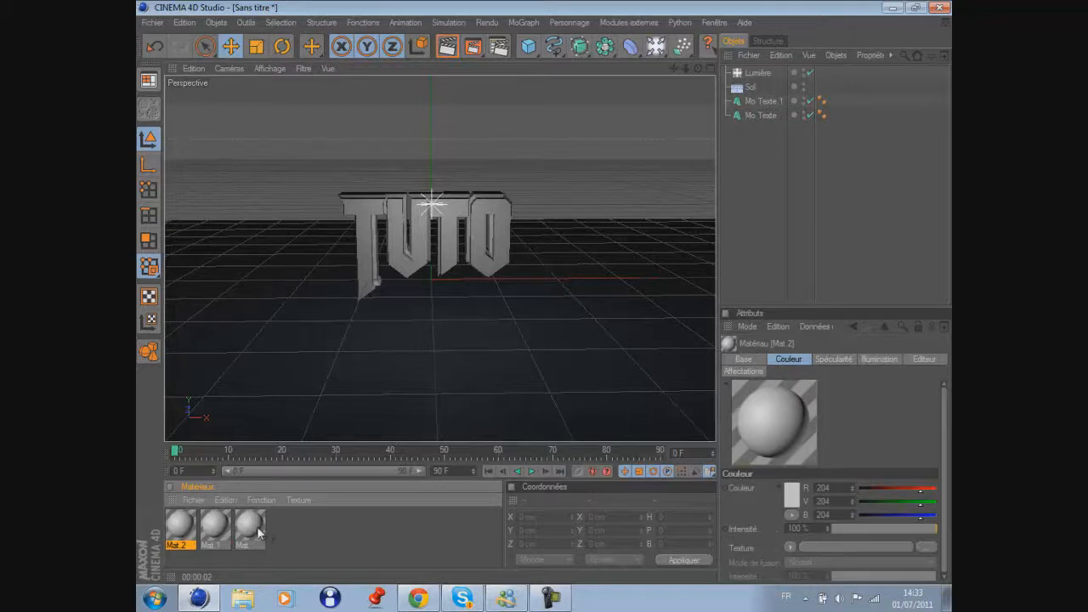
double_click(252, 529)
left_click(511, 150)
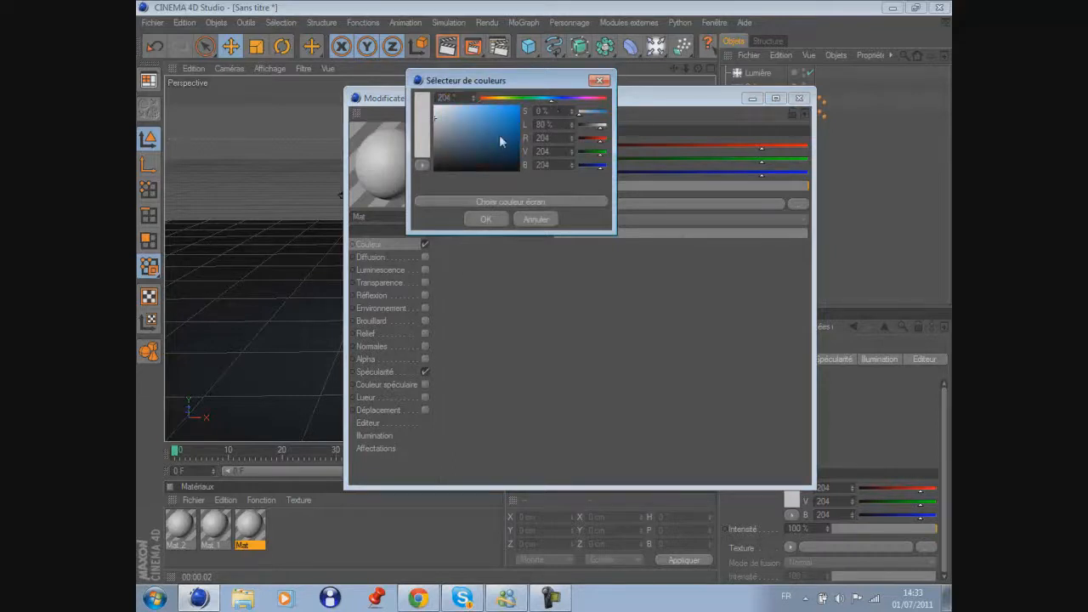
left_click_drag(500, 136, 577, 74)
left_click(484, 220)
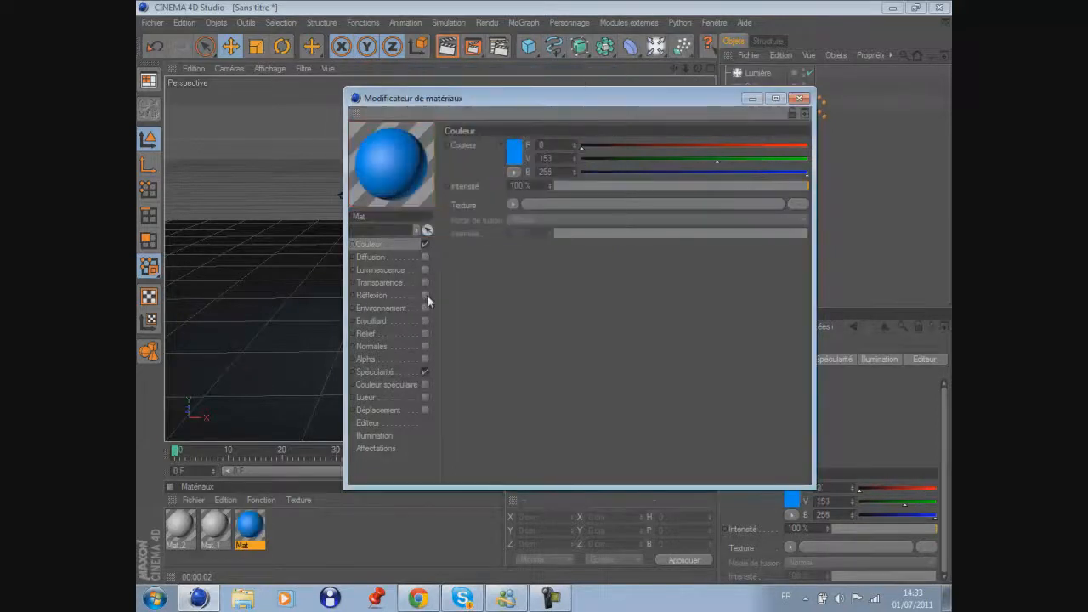
Enable reflection with a Fresnel texture on the blue material and apply it to the original text object
left_click(425, 295)
left_click(519, 217)
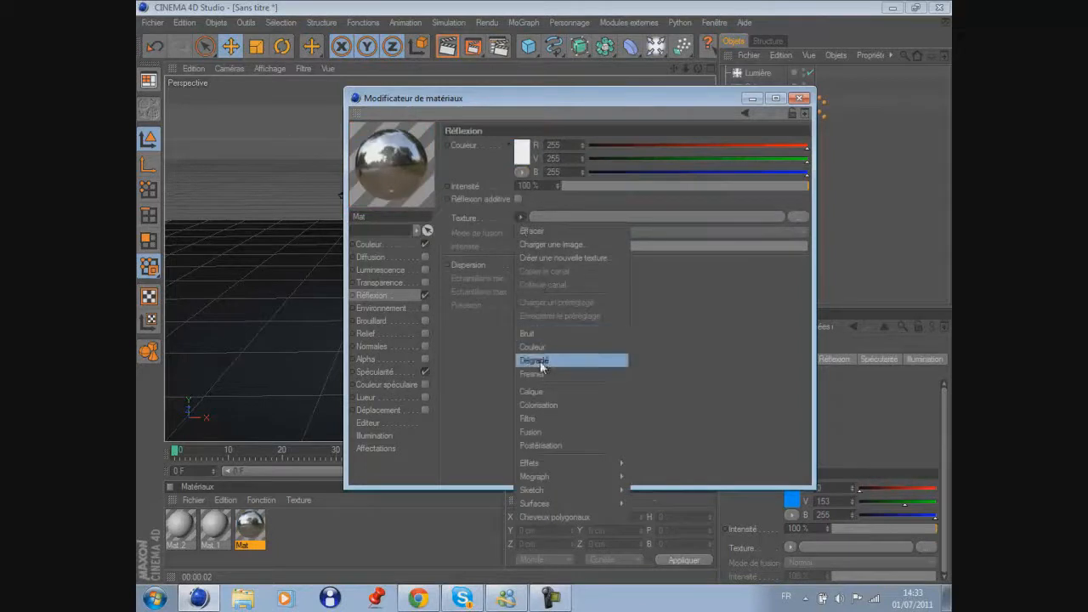
left_click(540, 373)
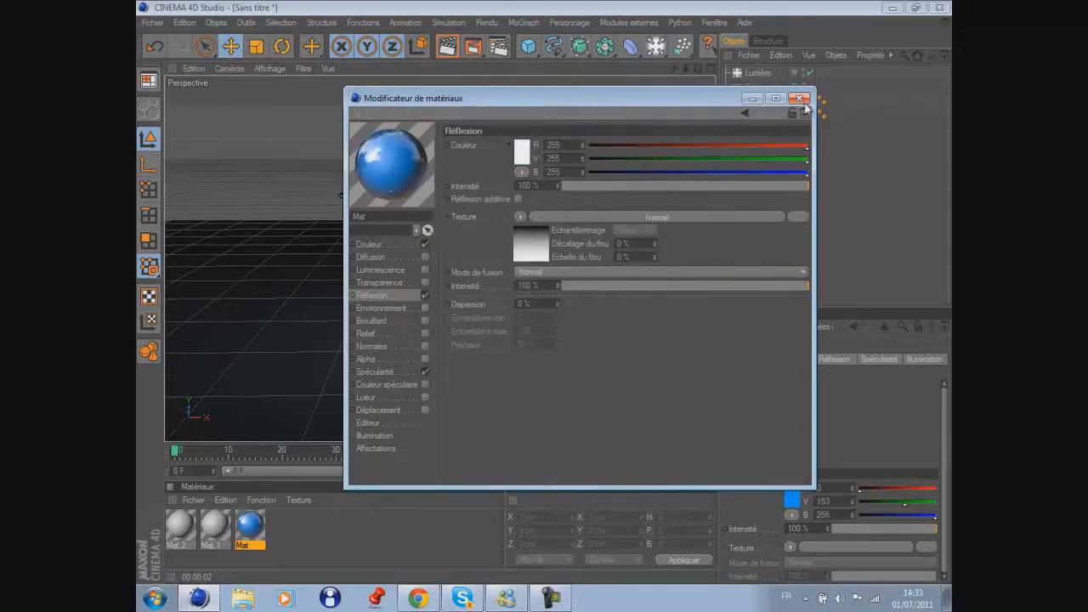
left_click(799, 98)
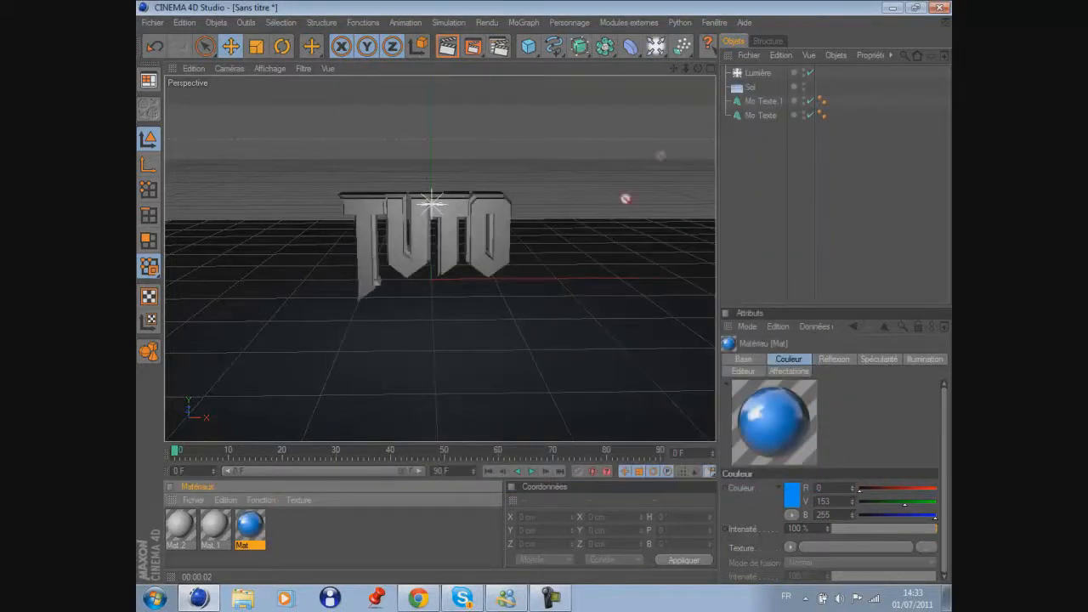
left_click_drag(448, 233, 769, 112)
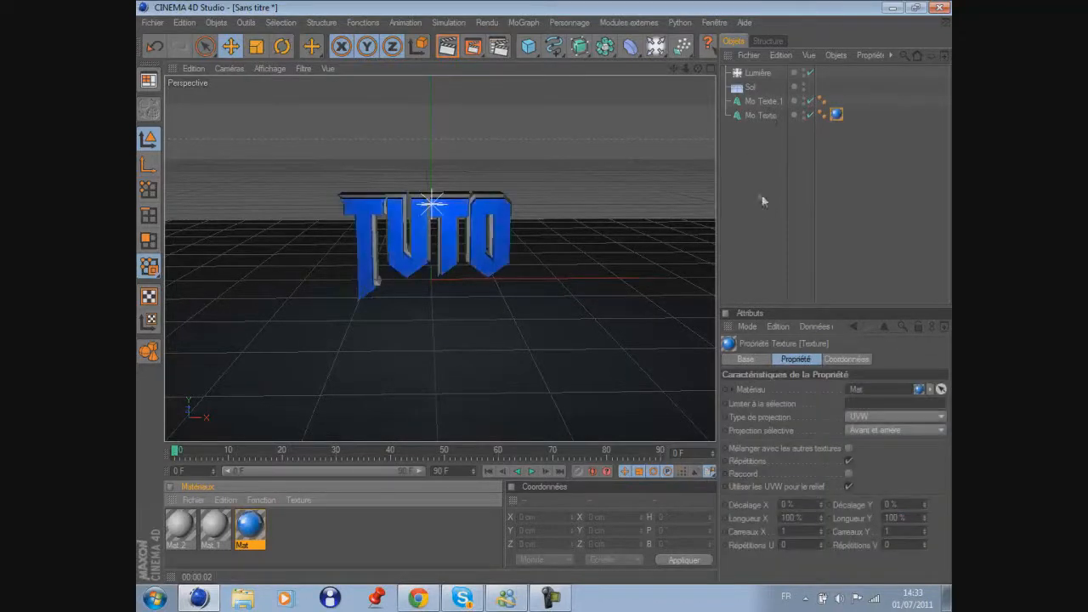
left_click(417, 319)
Make the "Mat.1" material black and enable its reflection with a Fresnel texture
double_click(215, 525)
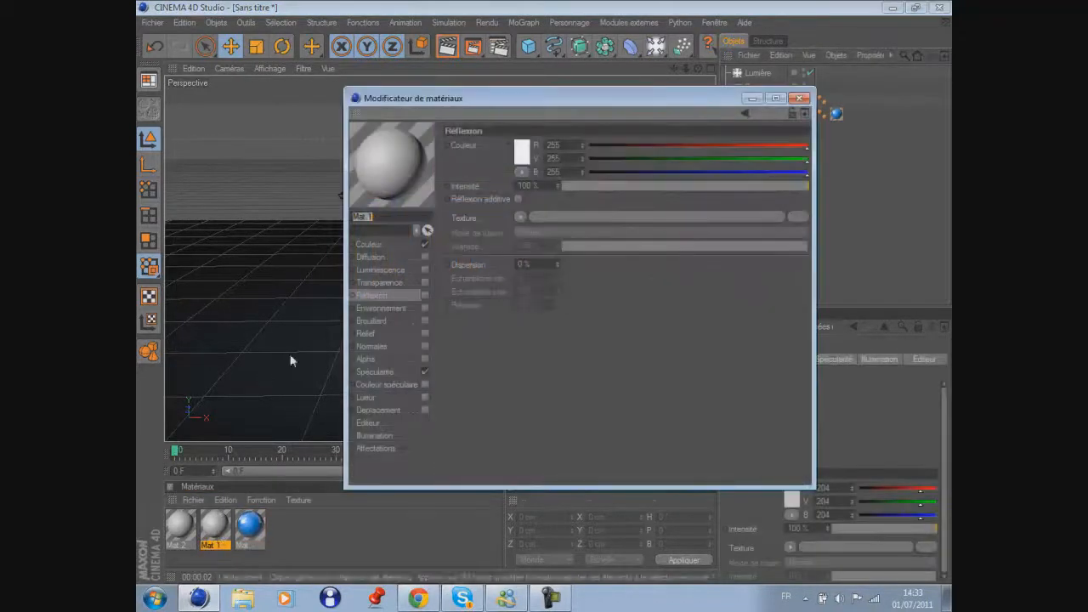
left_click(518, 157)
left_click_drag(518, 157, 529, 180)
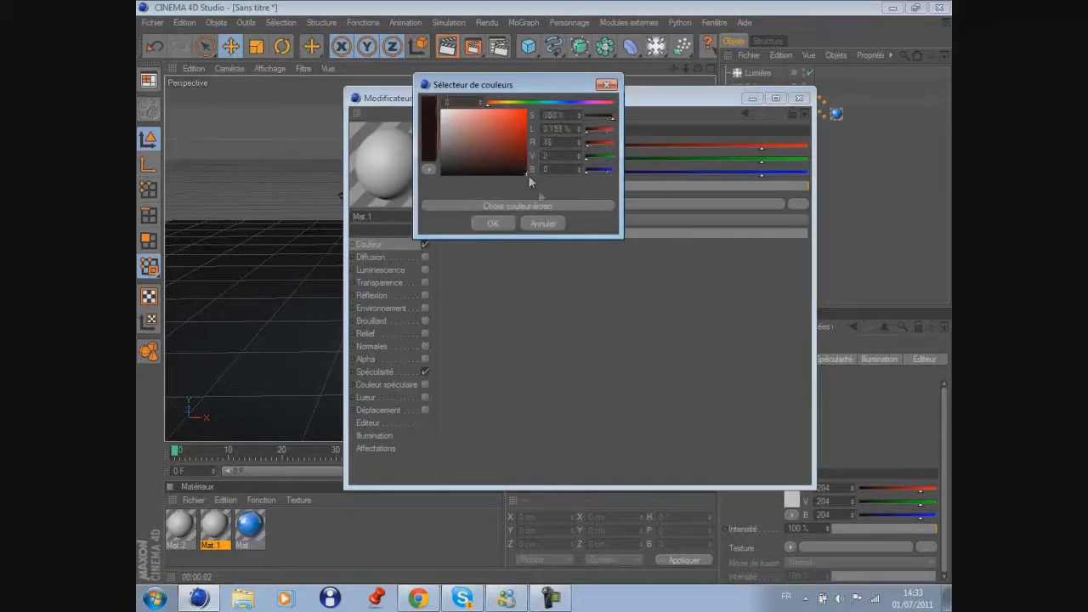
left_click(492, 223)
left_click(425, 295)
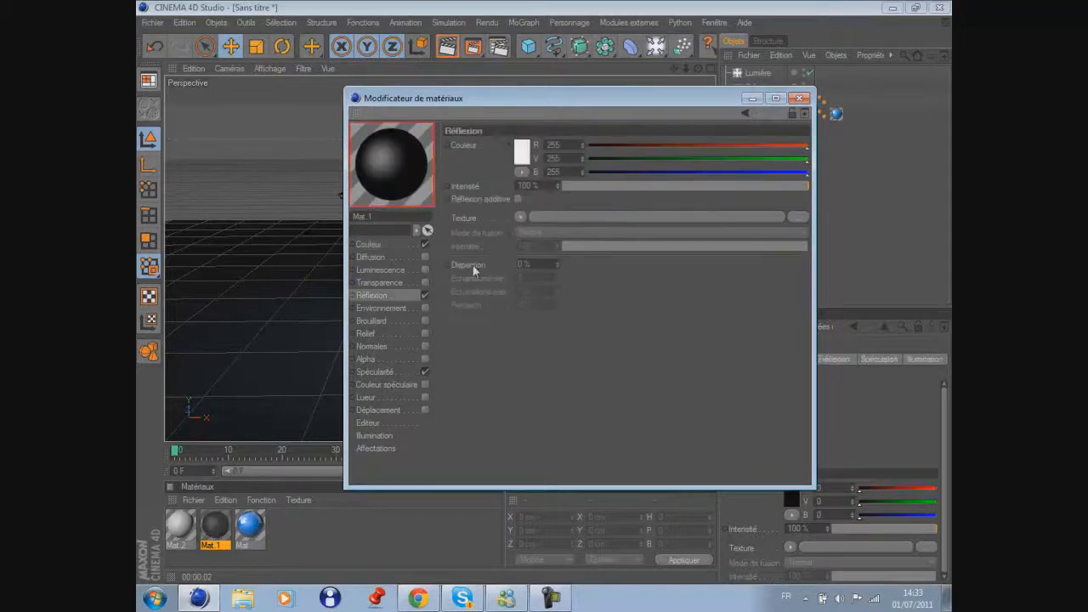
left_click(520, 217)
left_click(534, 374)
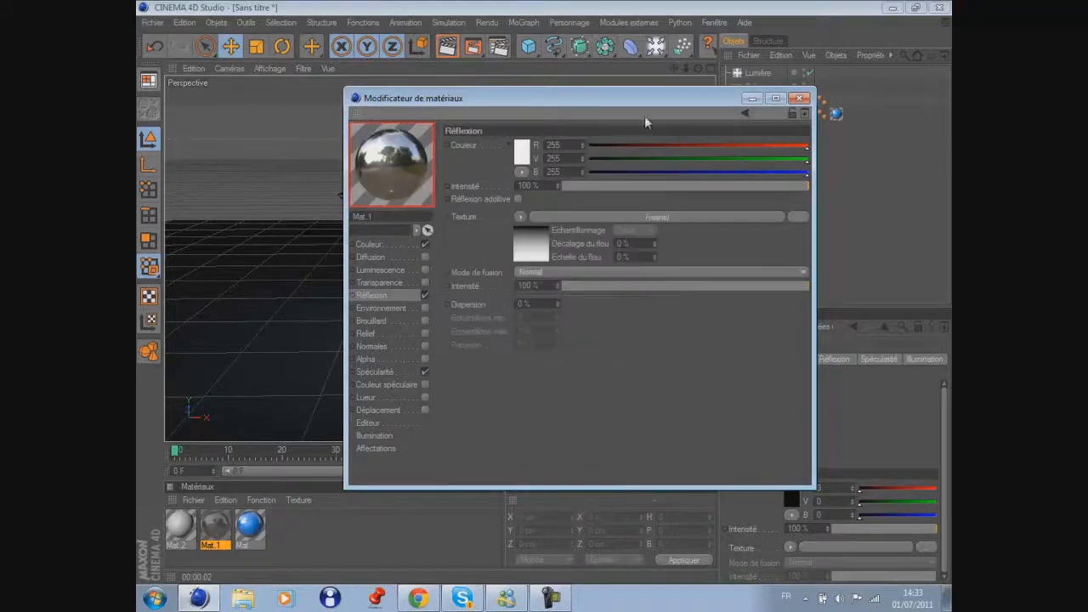
left_click(799, 98)
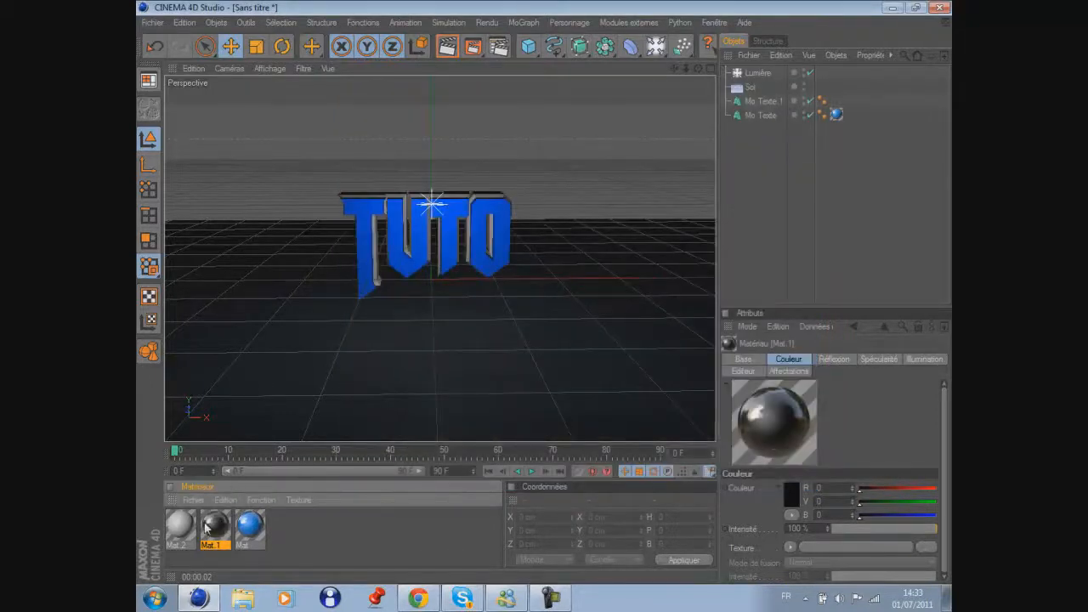
Apply the black material to the bevelled text copy and render a preview of the view
left_click_drag(501, 243, 769, 100)
left_click(767, 151)
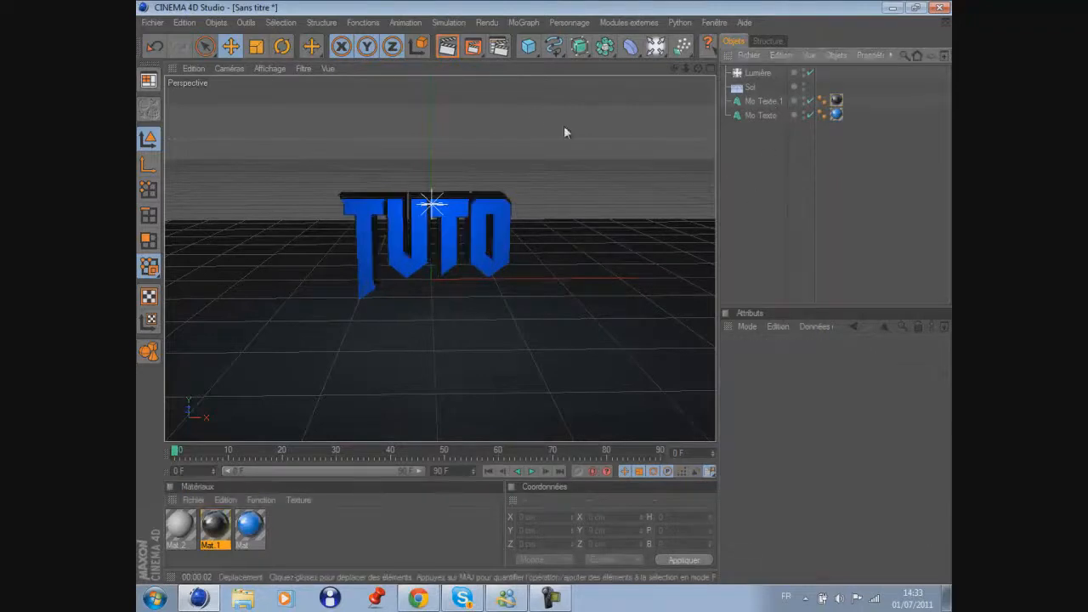
key("ctrl+r")
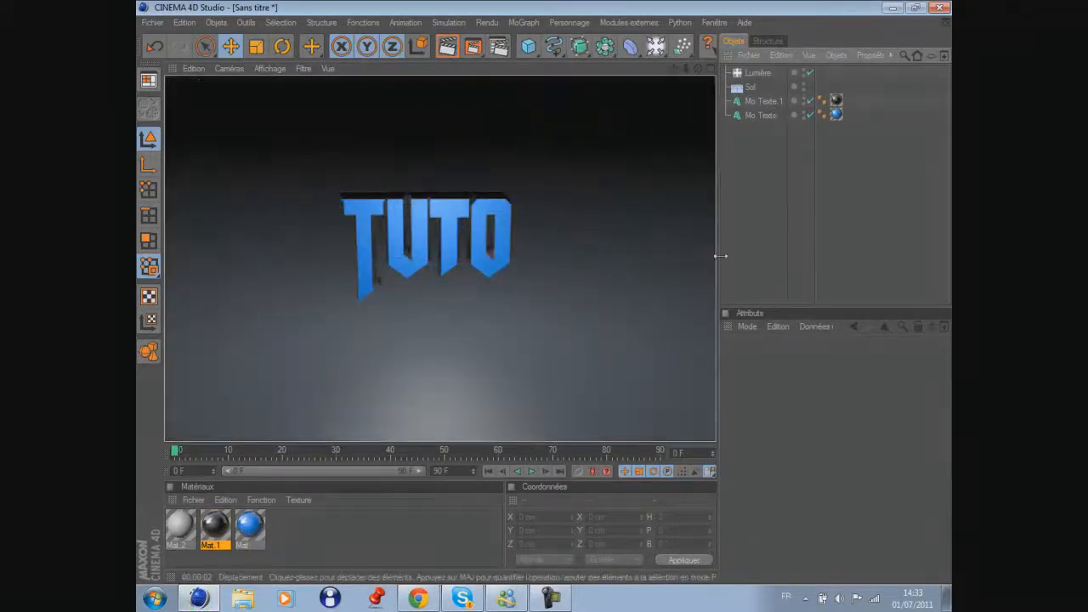
Set the colour of the "Mat.2" material to white, RGB 255, 255, 255
left_click_drag(674, 70, 547, 295)
double_click(186, 531)
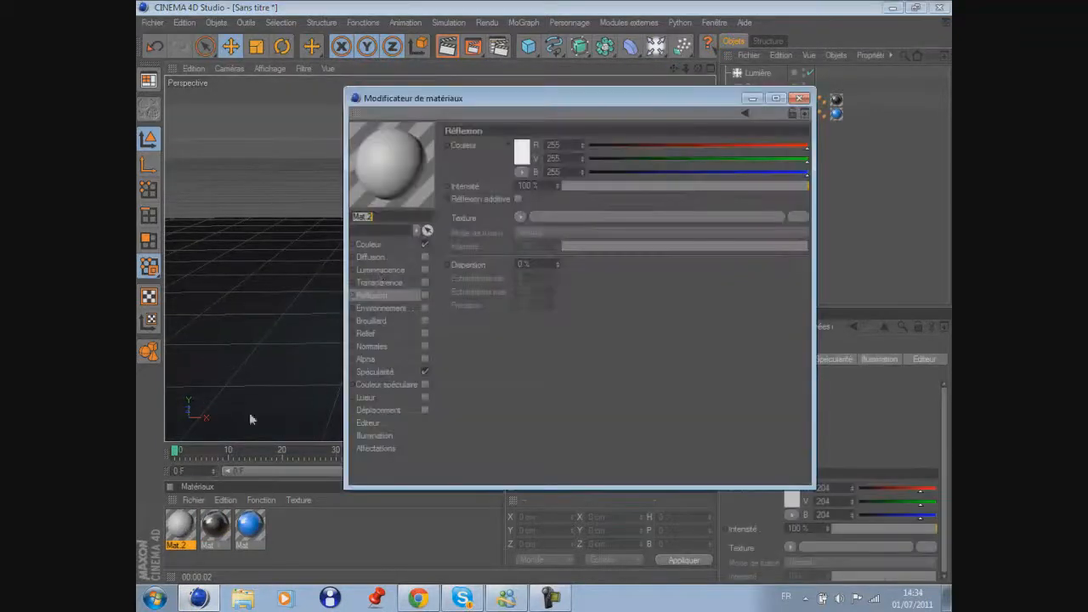
left_click(378, 244)
left_click(513, 156)
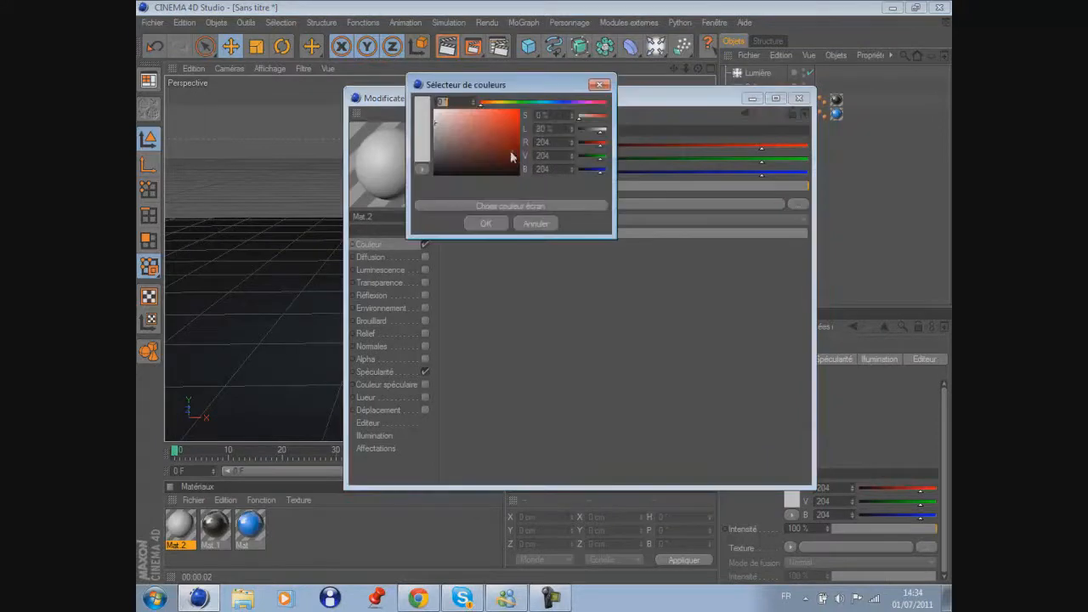
left_click_drag(466, 146, 400, 85)
left_click(485, 224)
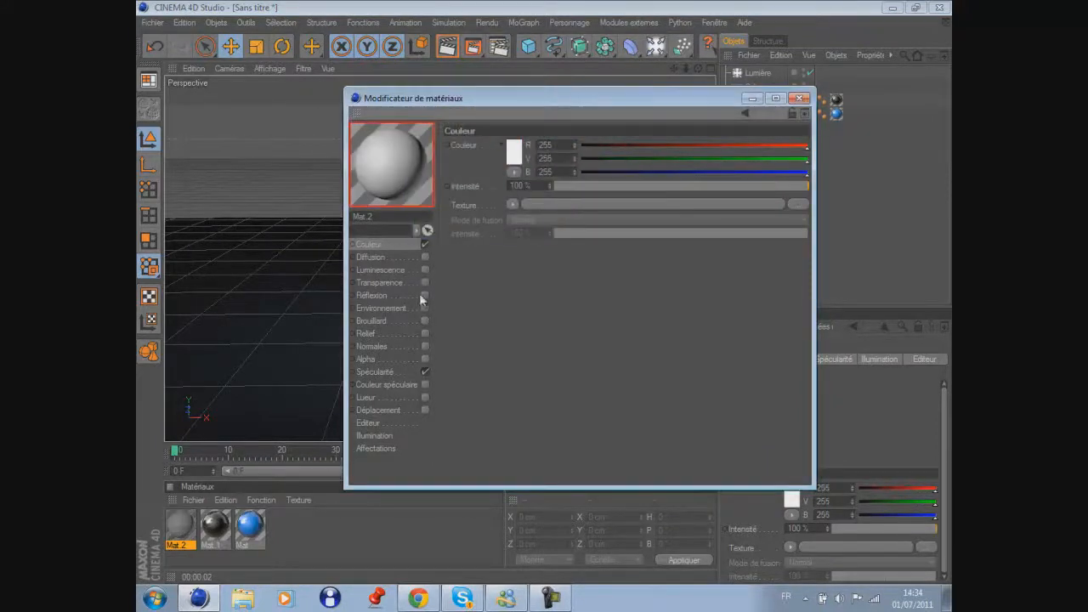
Enable reflection at a reduced intensity on the white material, apply it to the floor, and render a preview
left_click(424, 295)
left_click_drag(588, 186, 605, 189)
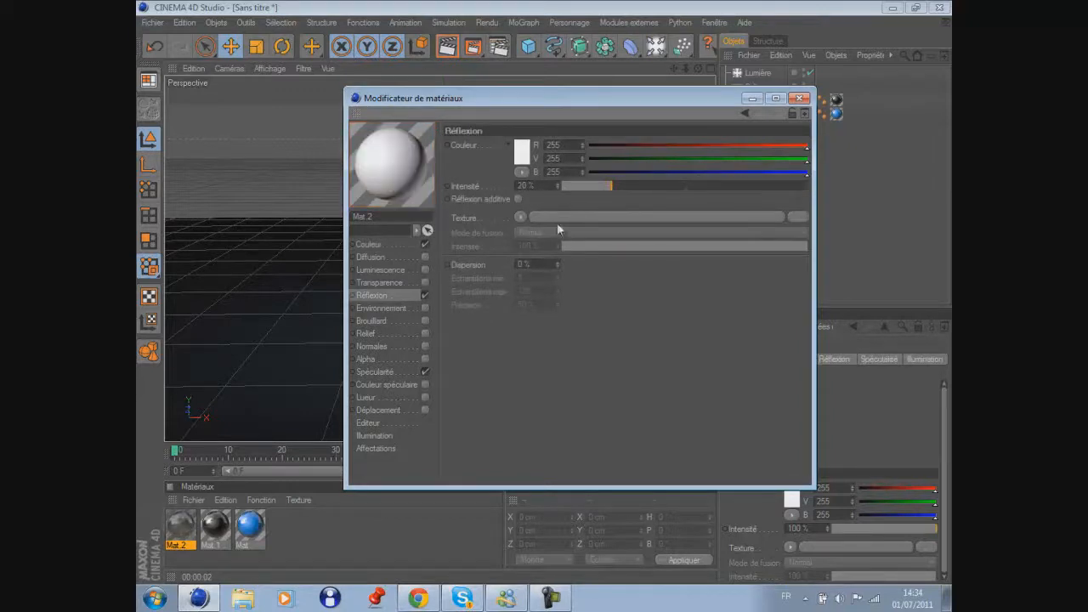
left_click_drag(626, 190, 629, 186)
left_click(797, 98)
left_click_drag(180, 527, 296, 280)
left_click(447, 45)
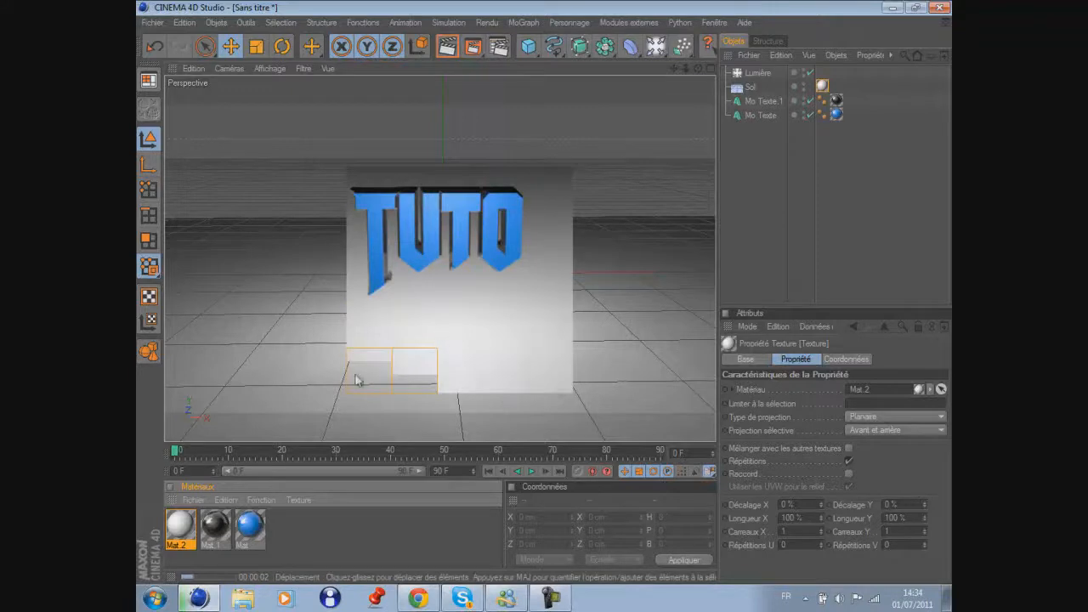
left_click(752, 248)
Raise the white floor material's reflection intensity to about 48 % and render the view again
double_click(179, 526)
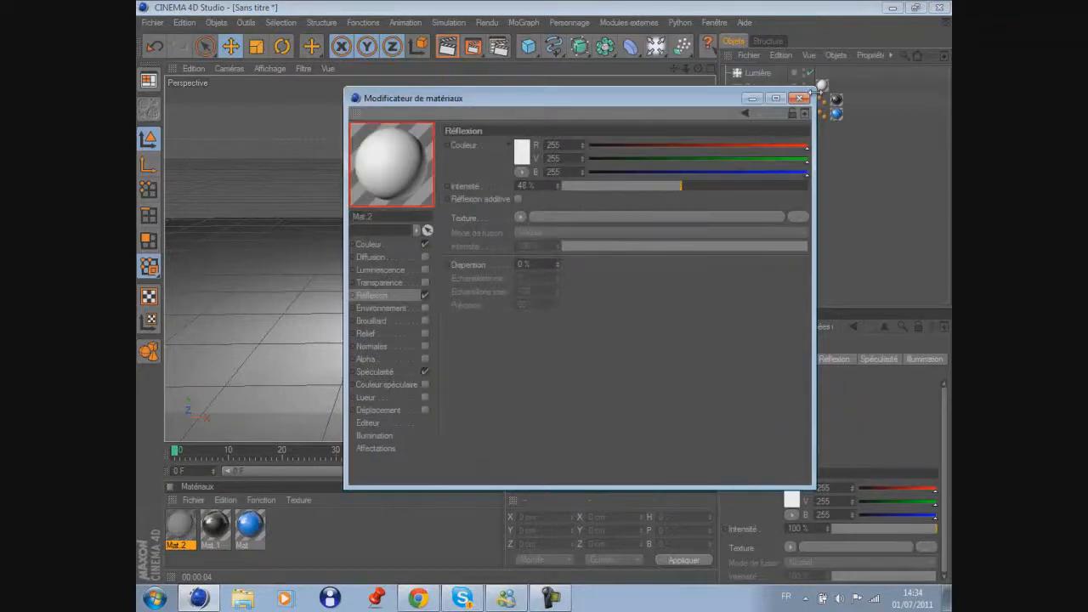
left_click(800, 99)
left_click(447, 46)
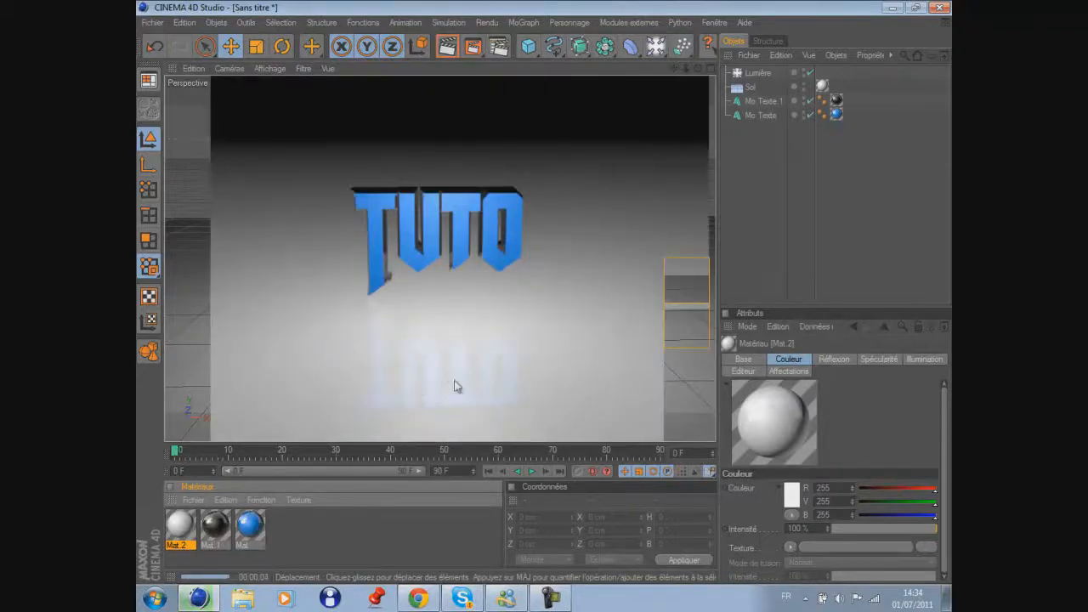
left_click(764, 230)
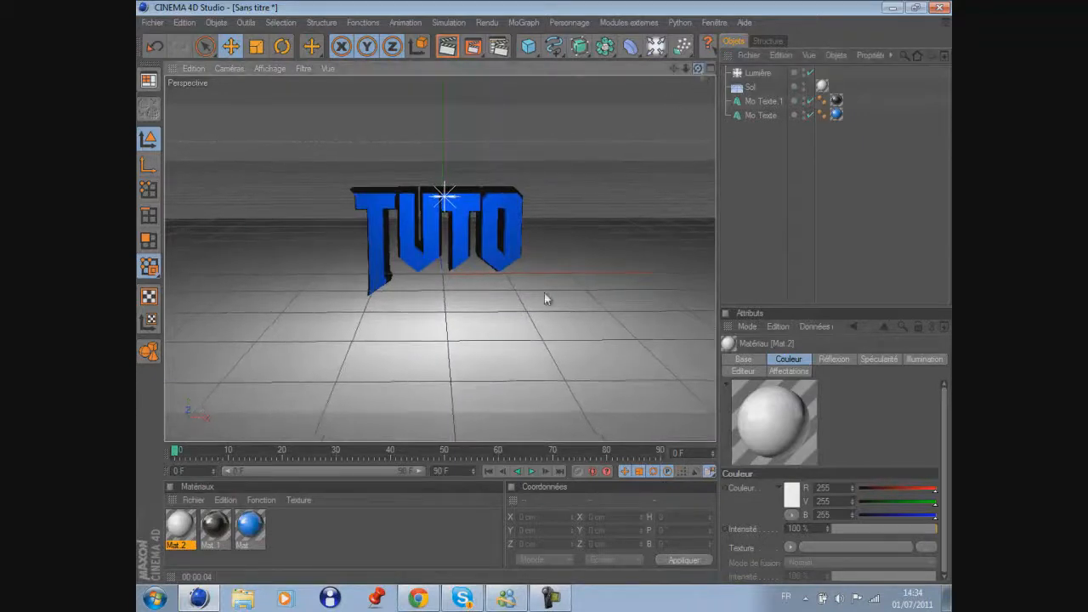
Add a camera (Caméra) at the current view and look through it
left_click(655, 46)
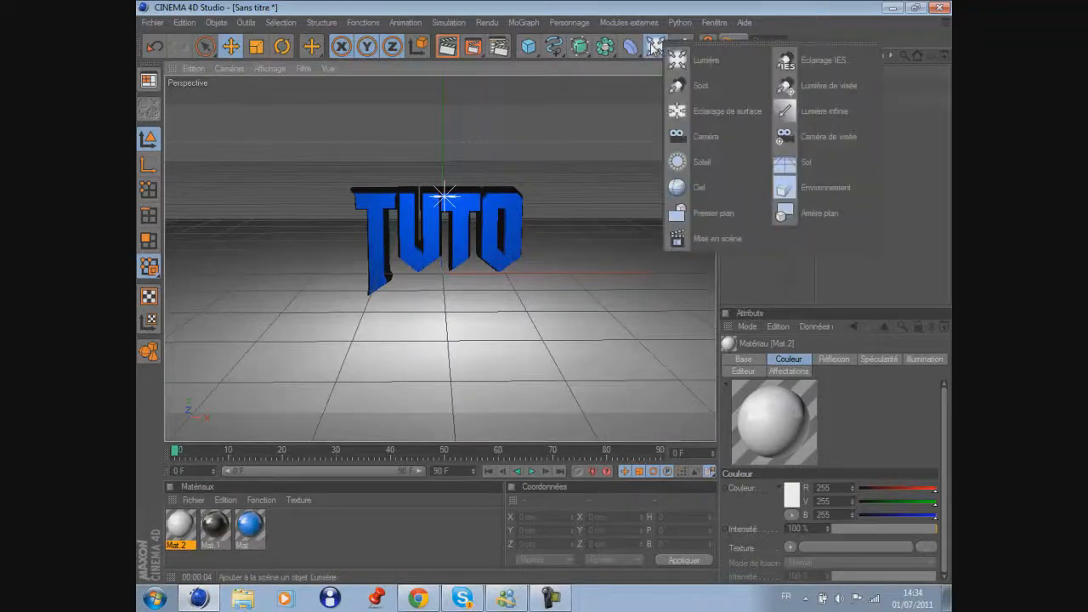
left_click(708, 138)
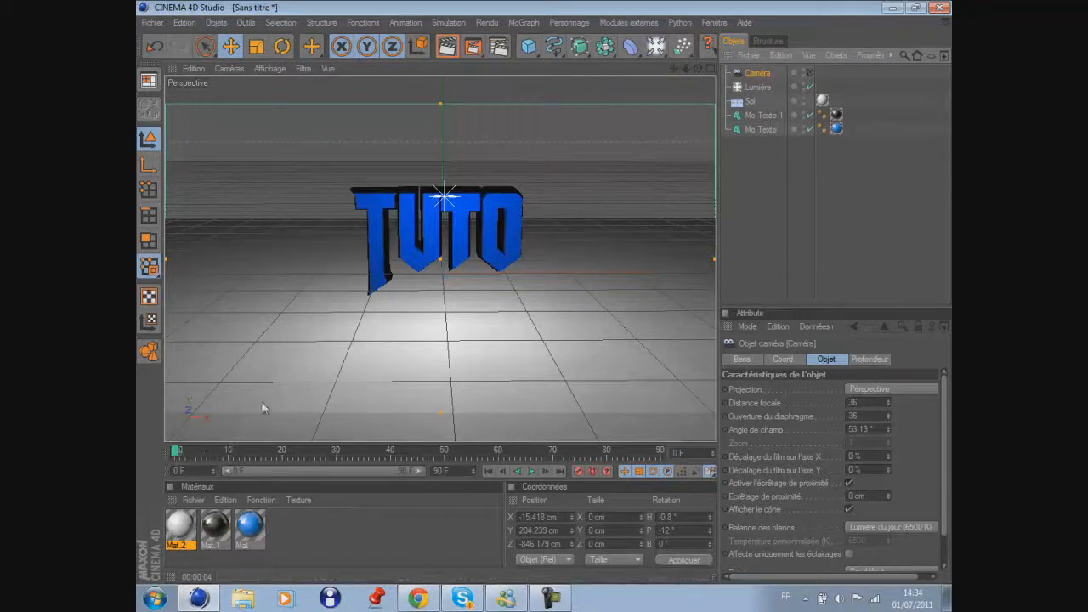
left_click(810, 73)
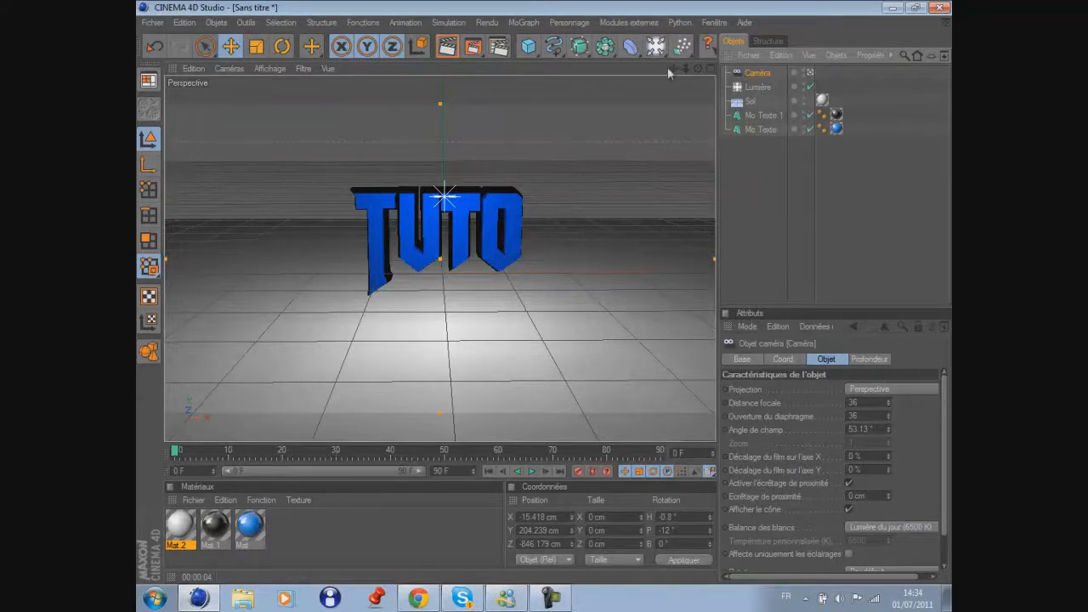
Frame the camera close on the first T, about X -142, Y 160, Z -417 cm, and record a keyframe at frame 0
left_click_drag(673, 68, 544, 293)
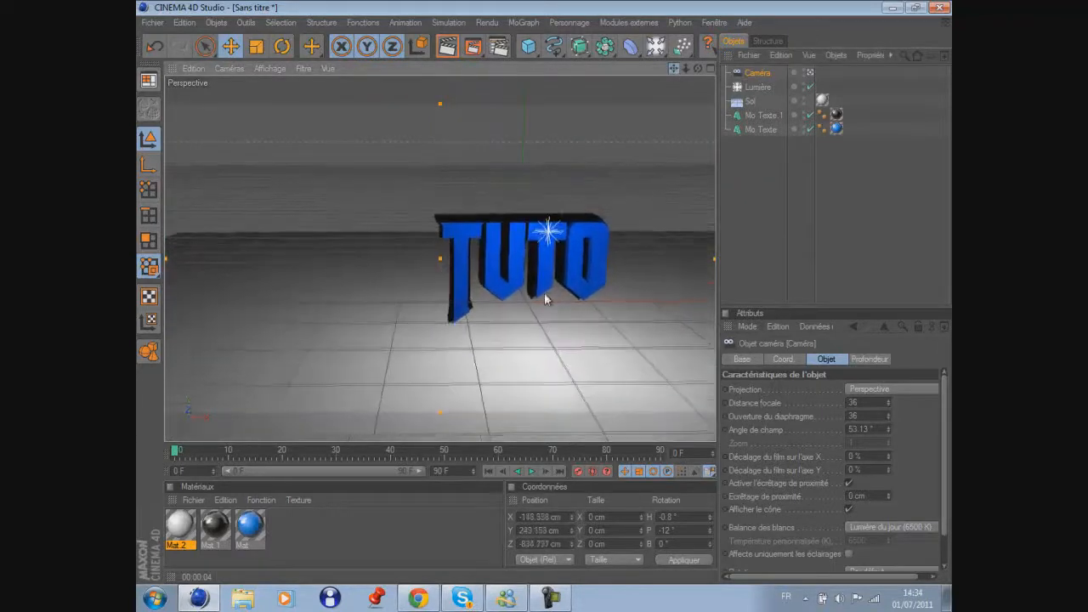
scroll(505, 170, "up", 3)
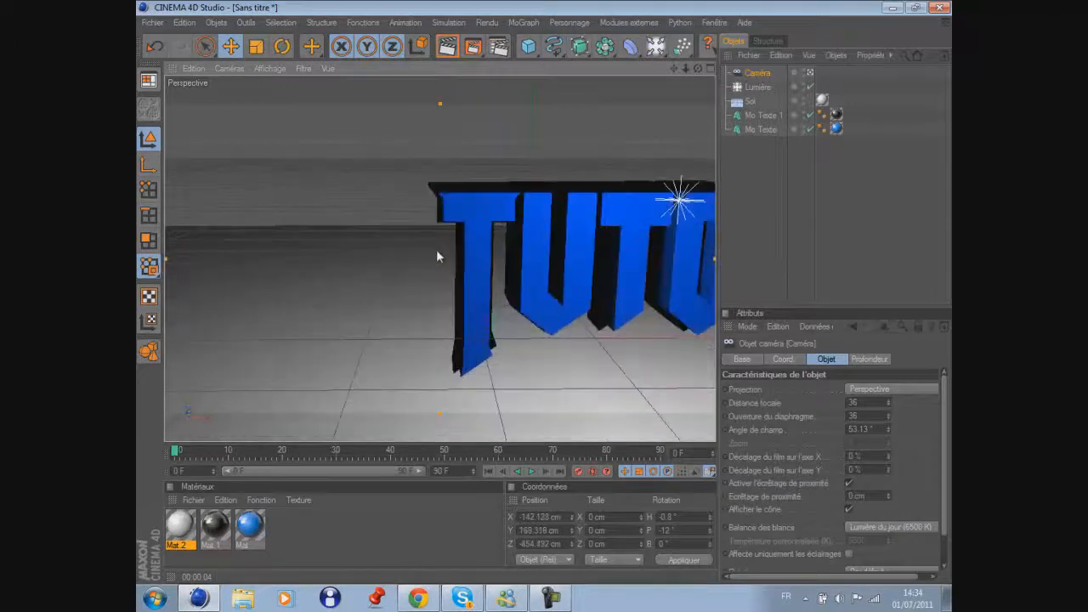
scroll(437, 249, "up", 2)
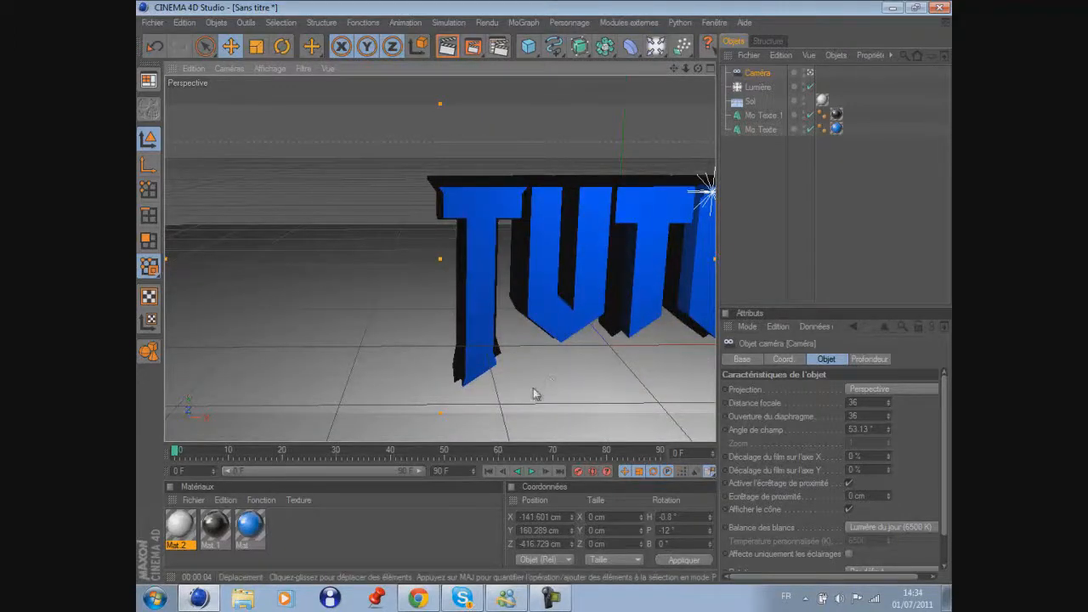
left_click(579, 472)
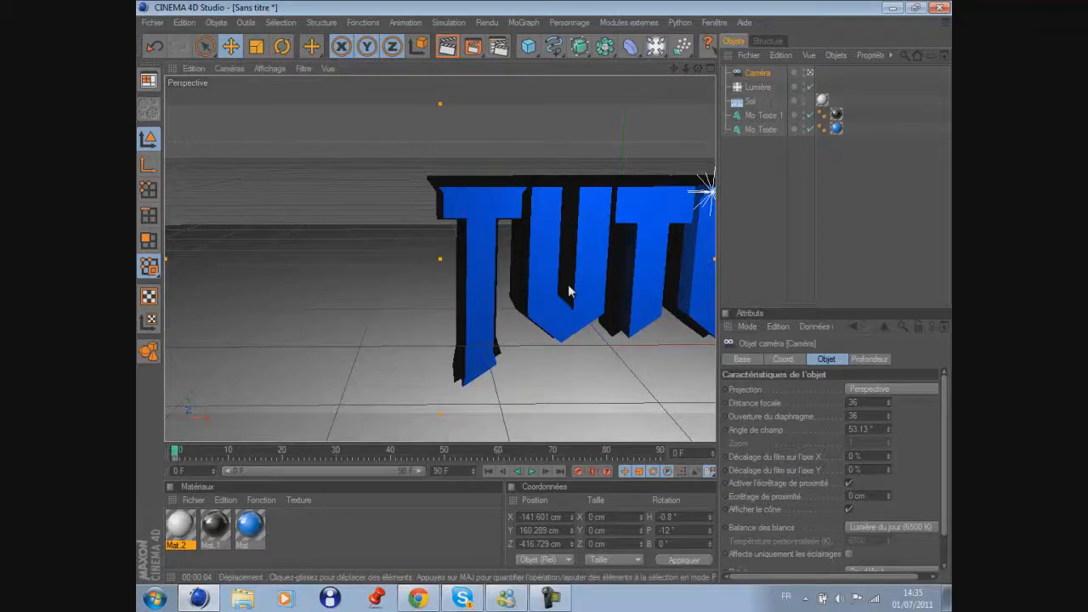
Move the camera across to the final O, about X 151, Y 141, Z -346 cm, and record a keyframe at frame 50
left_click_drag(674, 74, 544, 298)
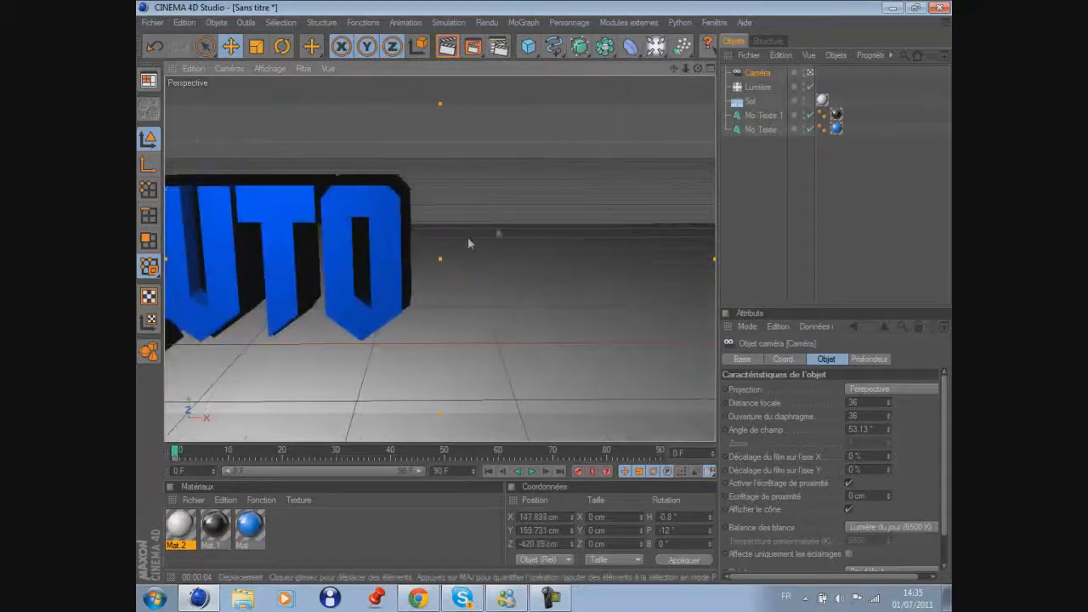
left_click_drag(470, 243, 481, 267)
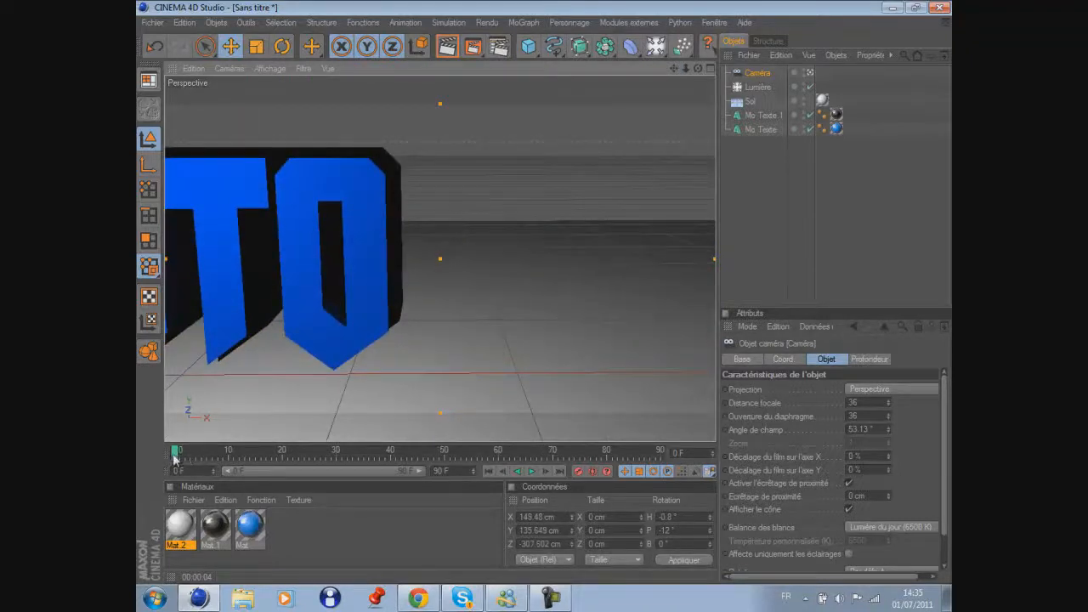
left_click_drag(175, 452, 446, 453)
left_click_drag(673, 68, 545, 299)
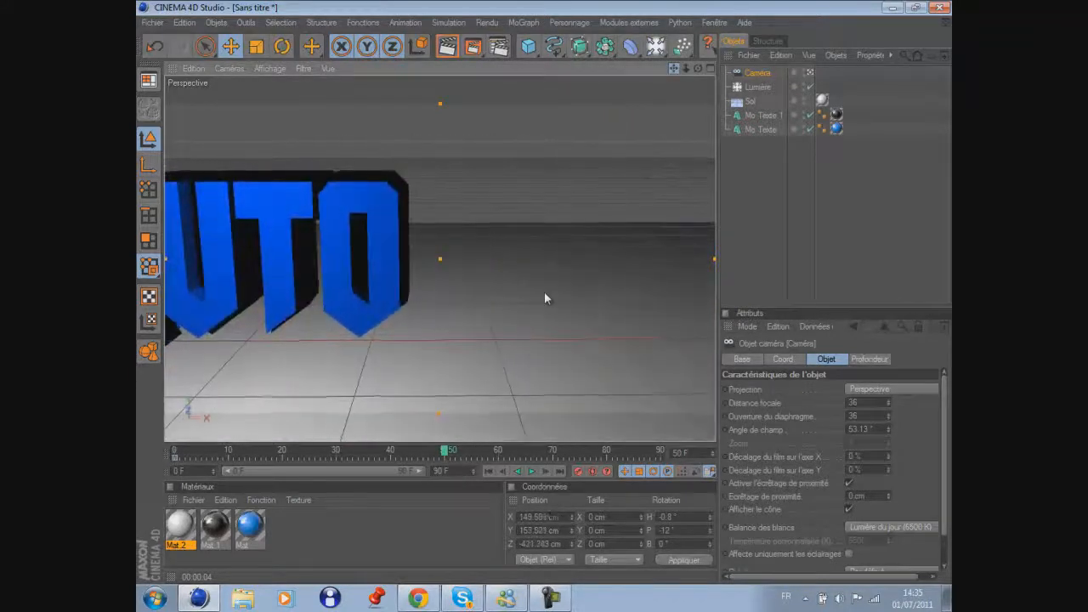
scroll(450, 306, "up", 3)
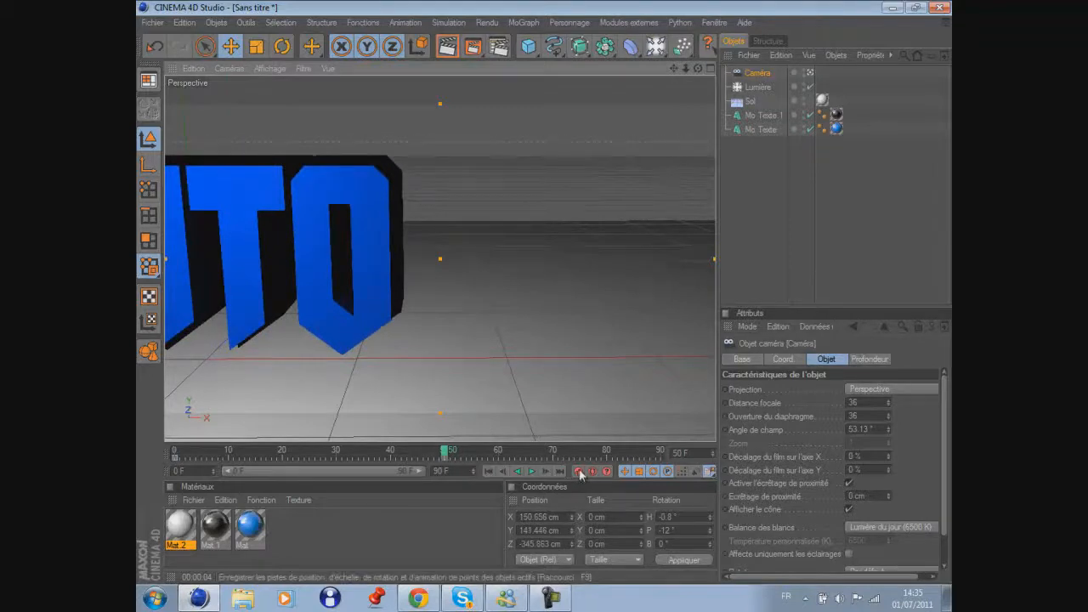
Play the camera animation from the first frame to check the movement along the text
left_click(490, 473)
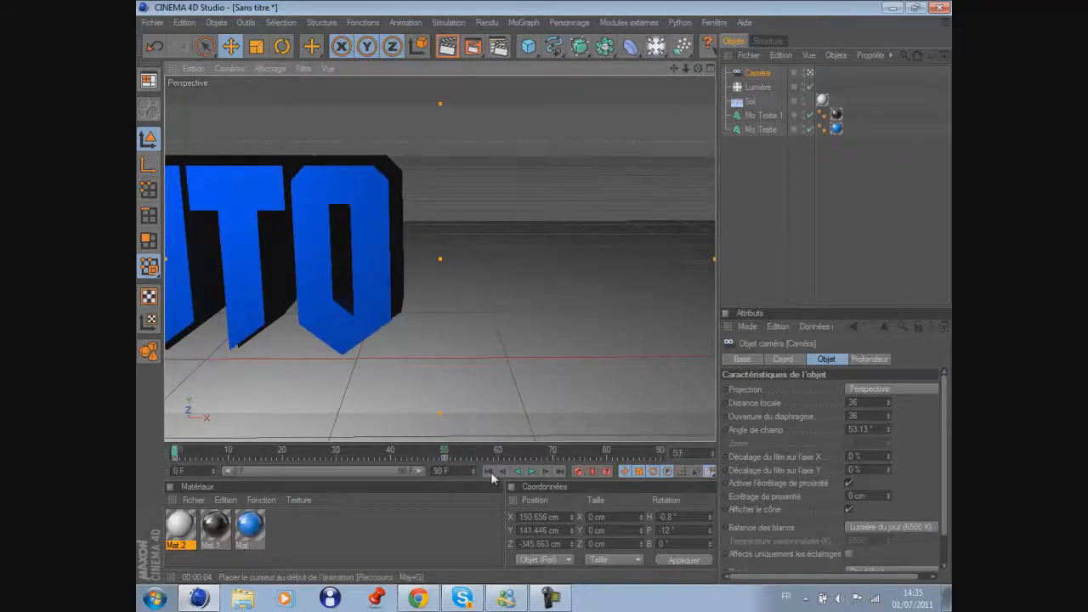
left_click(530, 473)
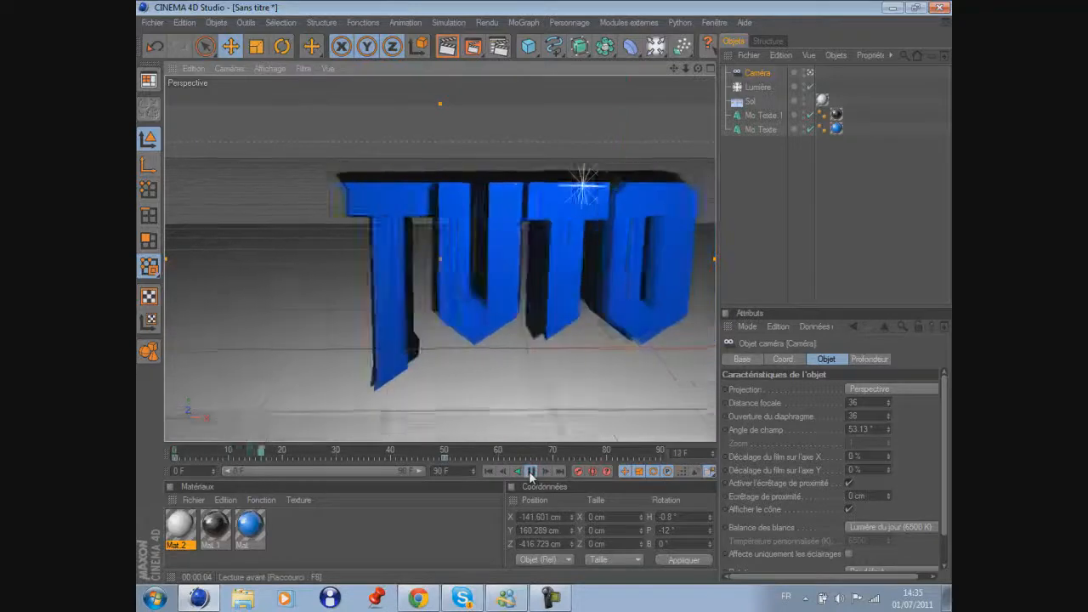
left_click(531, 472)
Return to frame 50 and set the animation's end frame to 150
left_click_drag(414, 459, 446, 454)
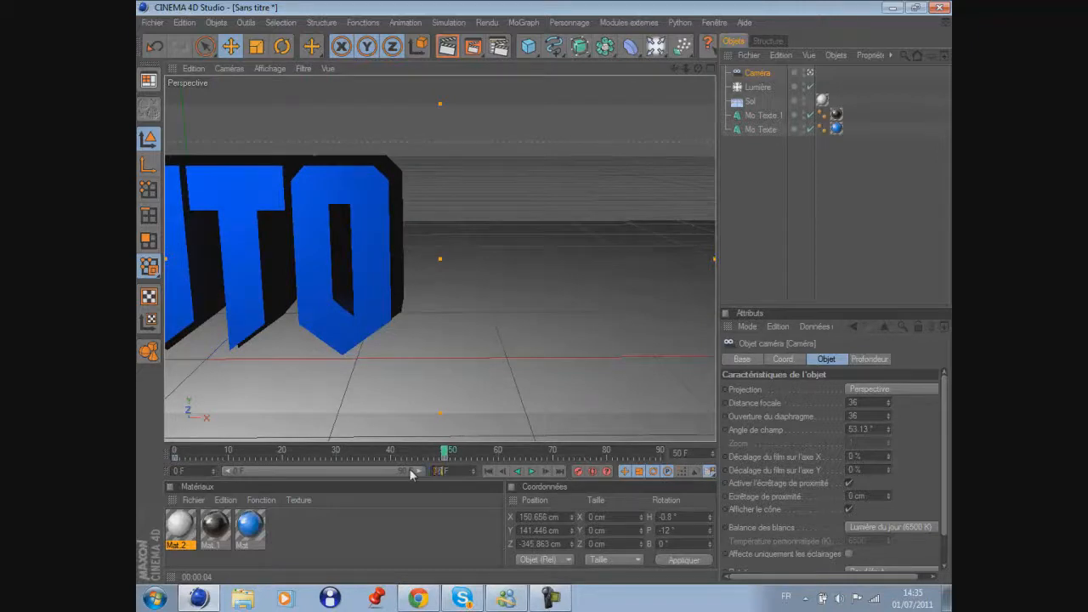
type("150")
left_click(754, 198)
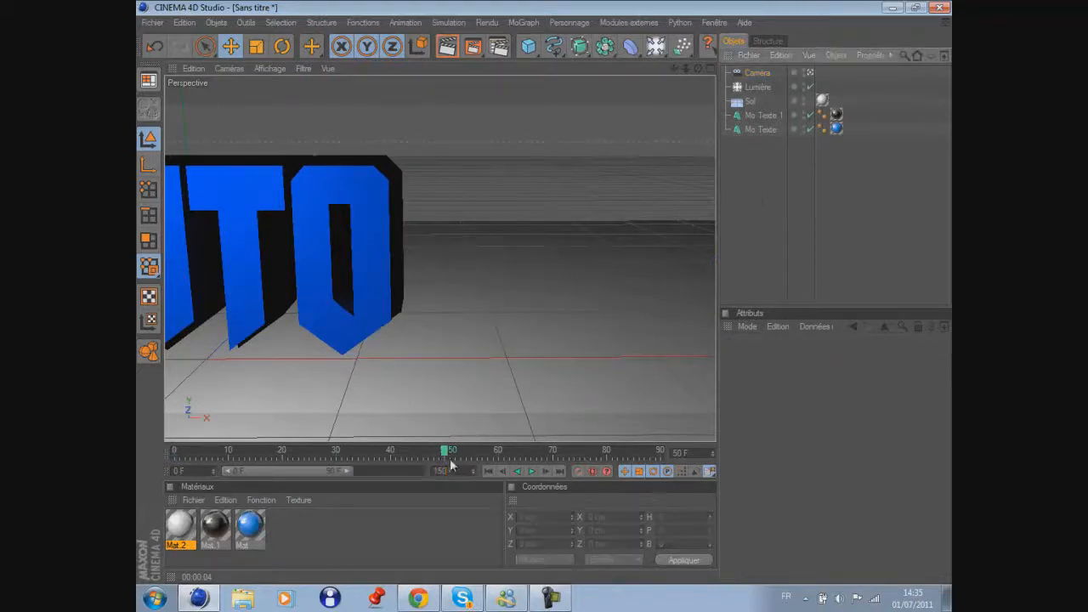
Pull the selected camera back to centre the whole TUTO text, about X -1, Y 229, Z -723 cm, and record a keyframe at frame 70
left_click(757, 72)
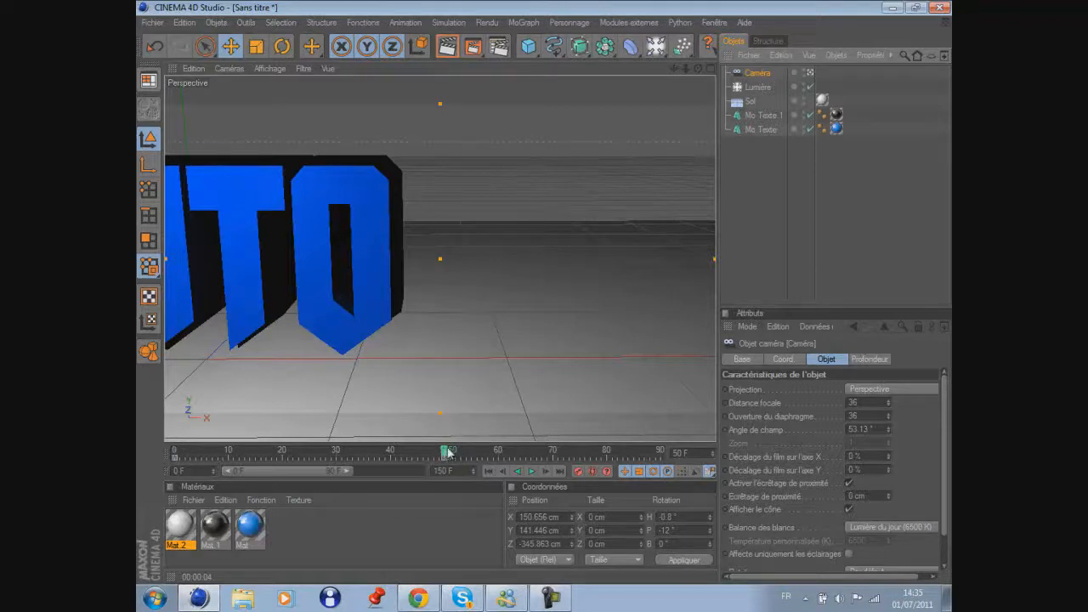
left_click_drag(446, 452, 552, 452)
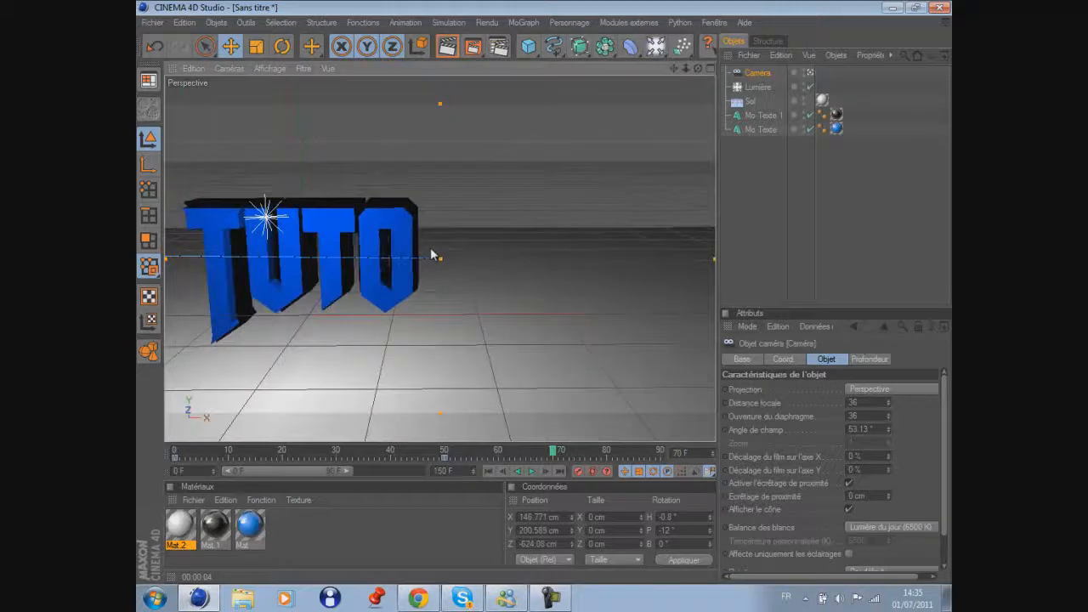
scroll(431, 249, "down", 1)
left_click_drag(673, 68, 544, 294)
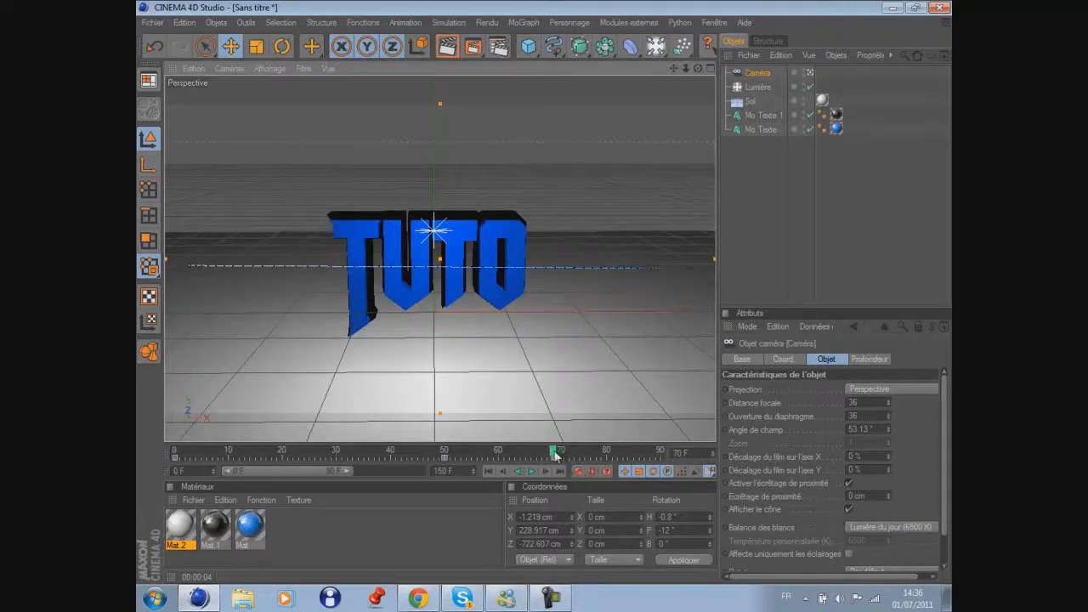
Play the complete camera animation from frame 0, then return to frame 70
left_click_drag(553, 451, 175, 452)
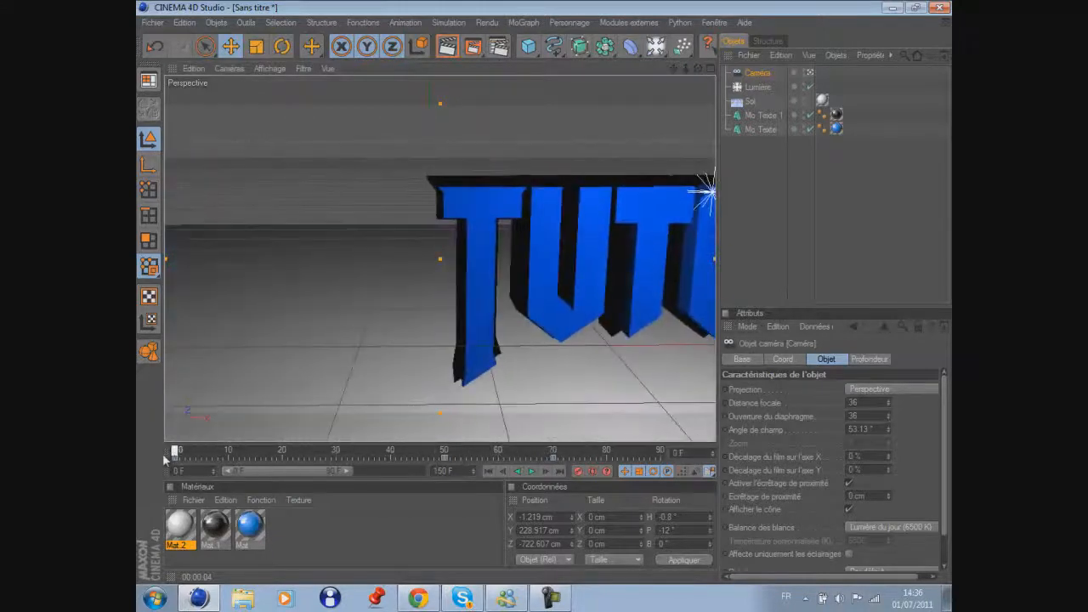
left_click(530, 472)
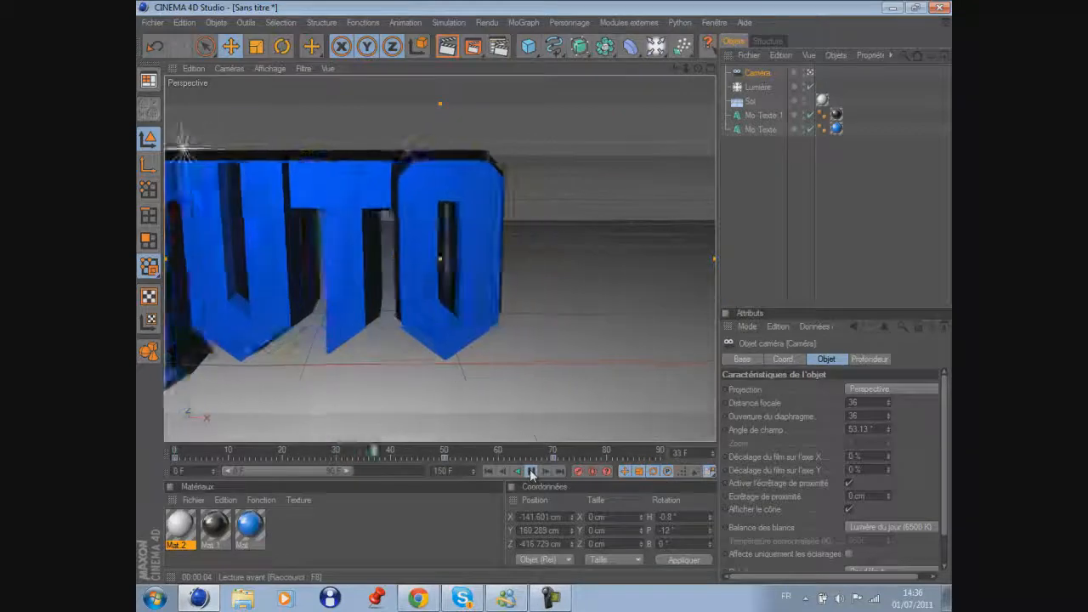
left_click(531, 472)
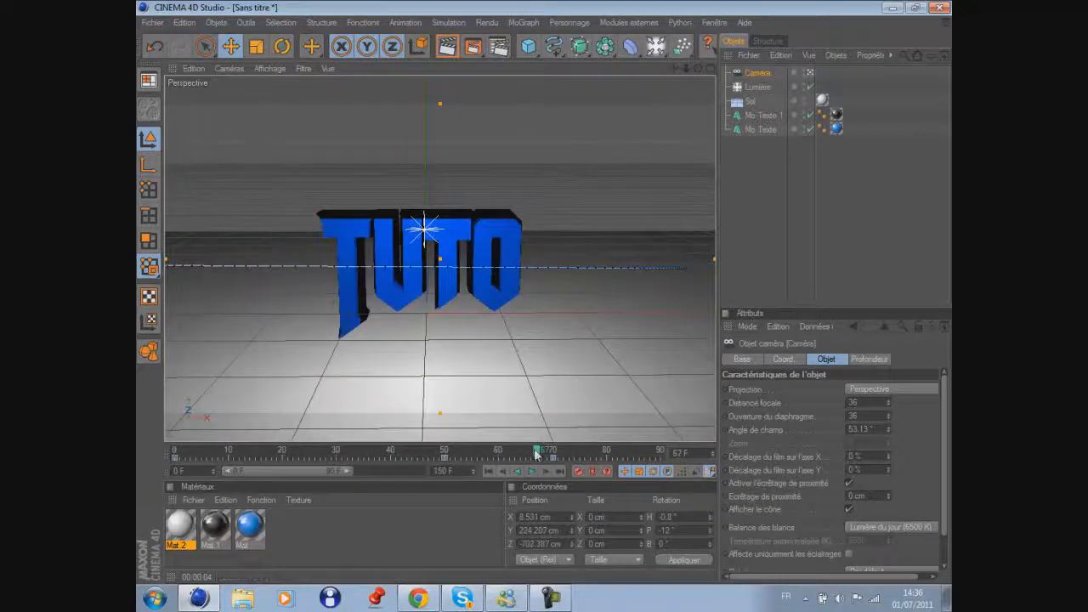
left_click_drag(544, 453, 554, 457)
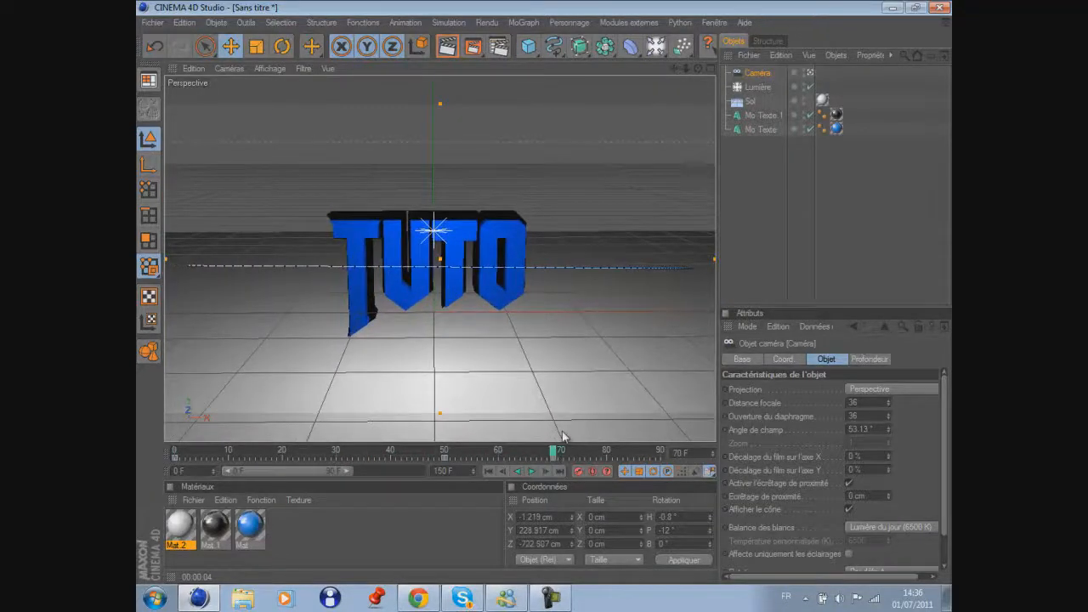
Add a MoText object reading "youtube.com/username" with a height of 50 cm
left_click(524, 23)
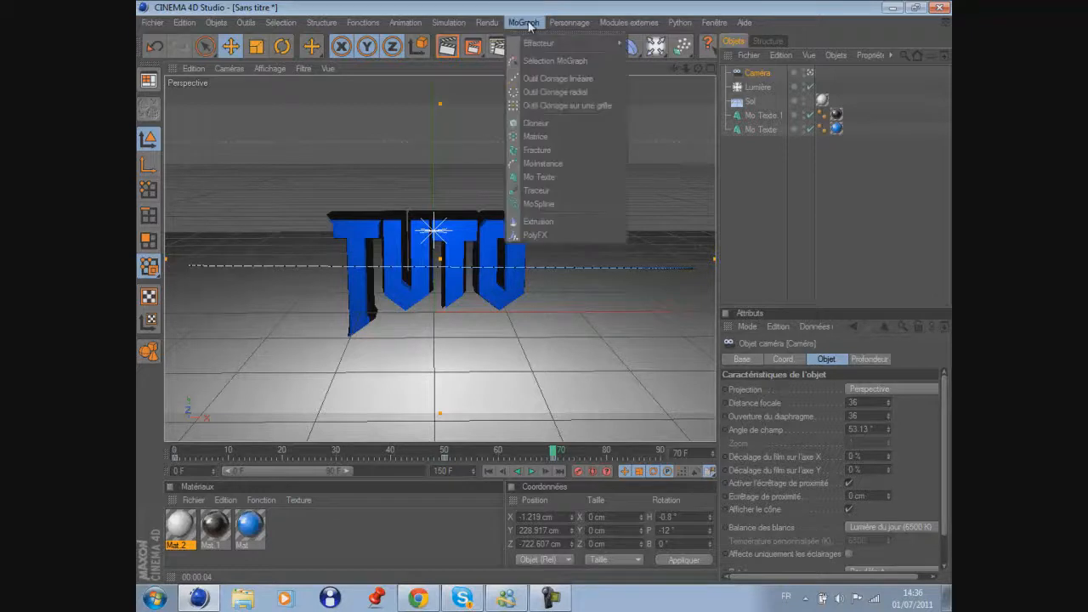
left_click(561, 178)
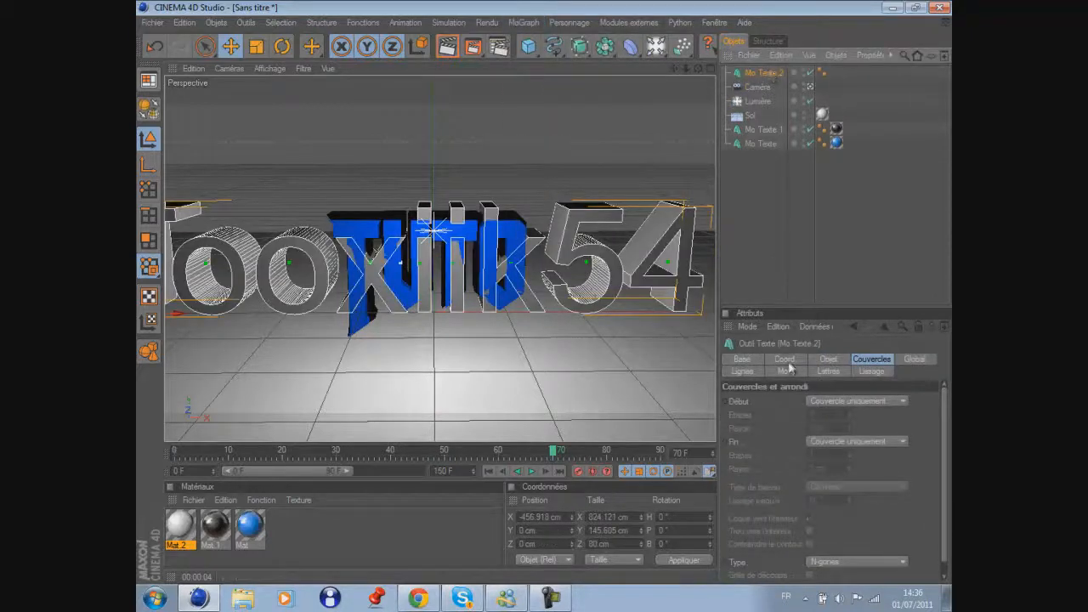
left_click(828, 360)
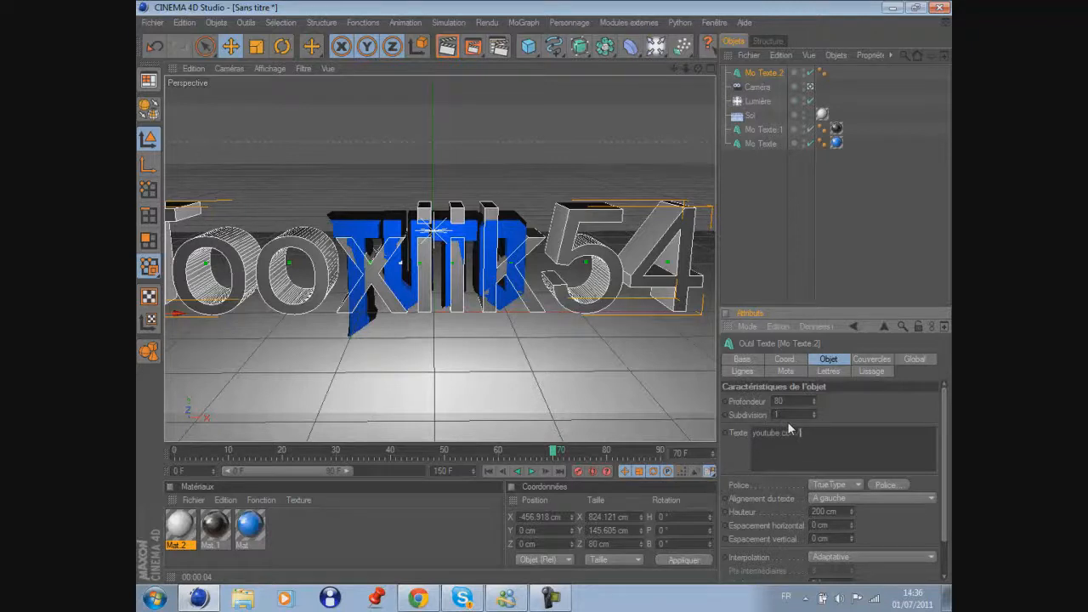
type("name")
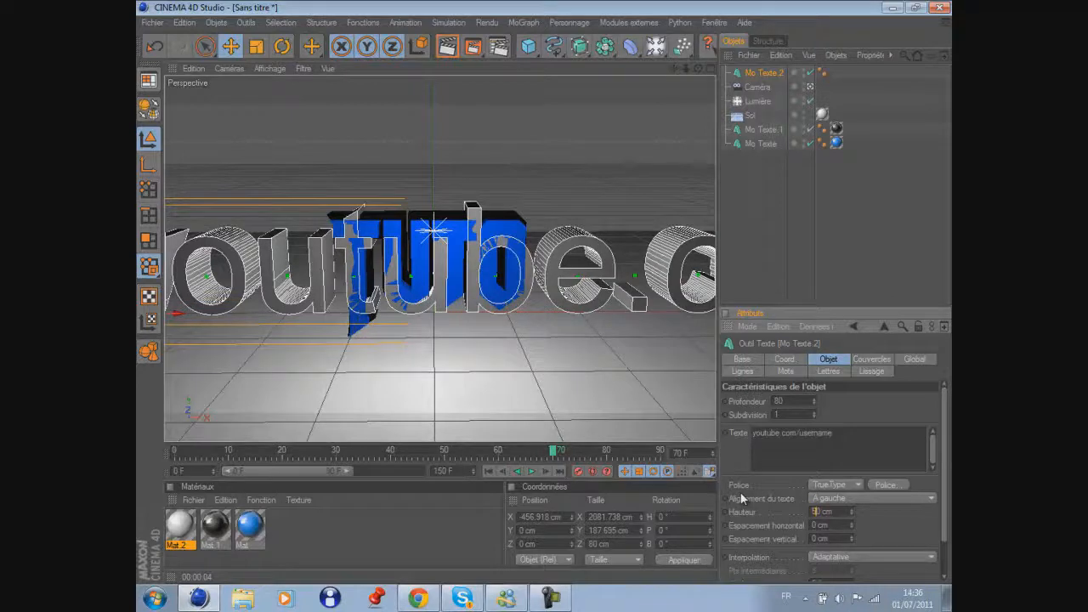
left_click(875, 267)
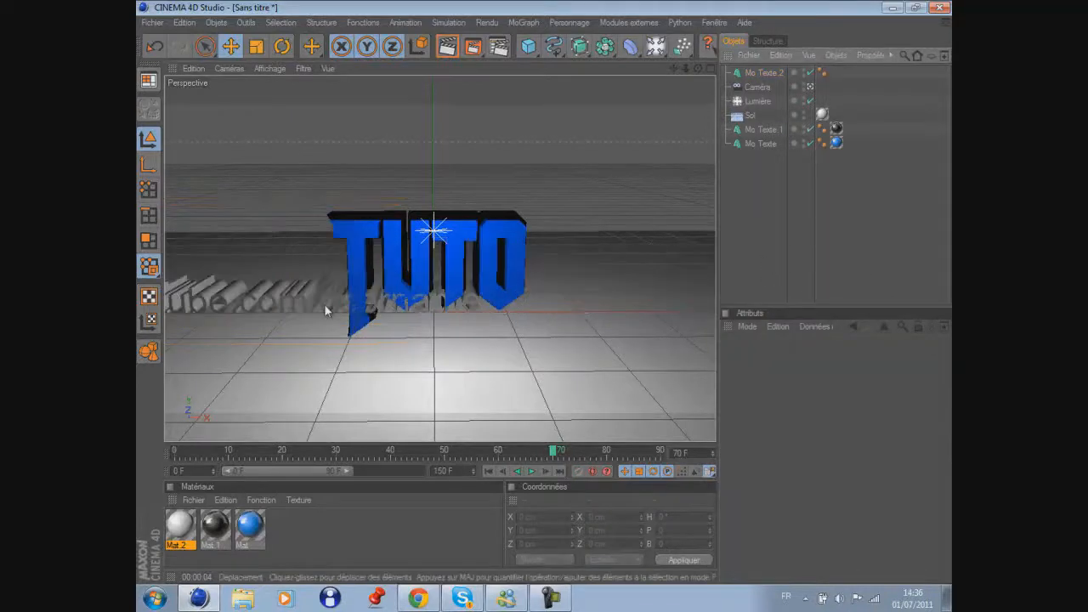
Move the "youtube.com/username" text in front of TUTO, to about X -249 cm and Z -91 cm
left_click(325, 303)
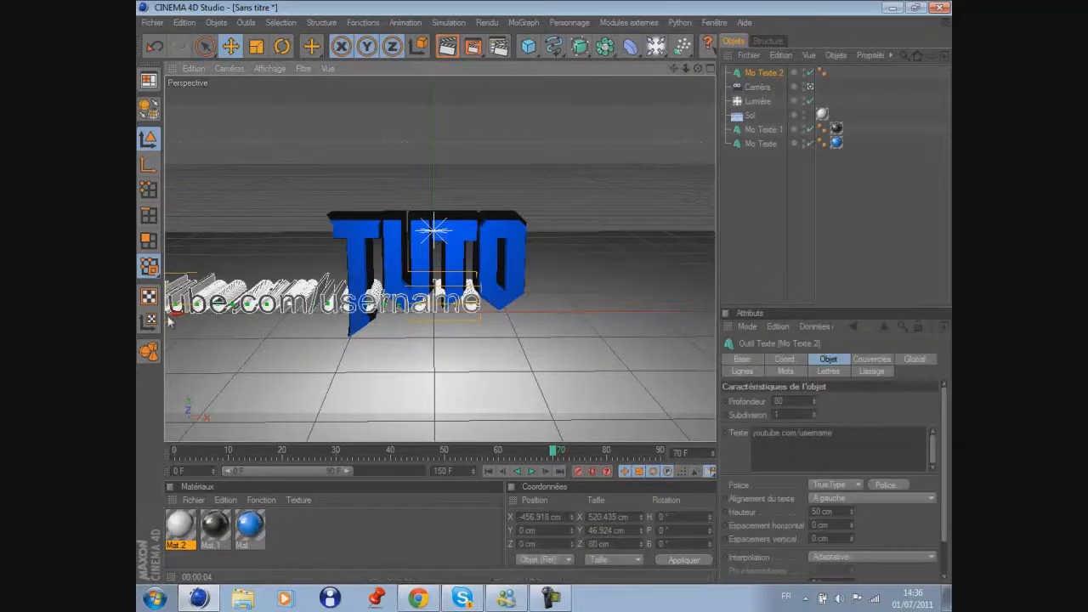
left_click_drag(172, 317, 287, 334)
left_click_drag(367, 335, 306, 335)
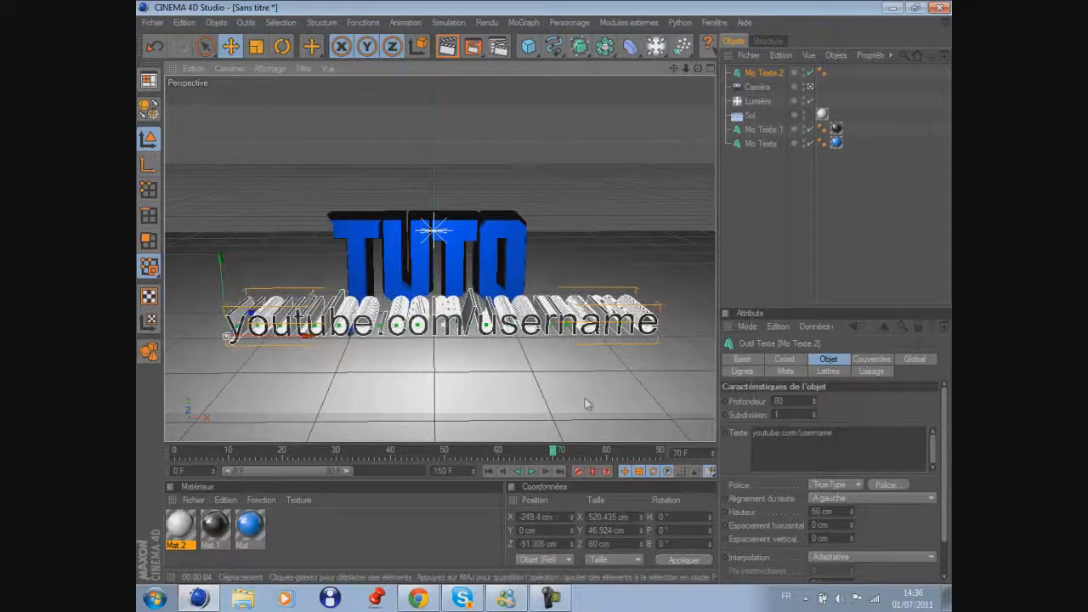
Set the "youtube.com/username" text's depth to 20 and change its font to the bold Amazobitaemostrov variant
left_click_drag(797, 401, 666, 404)
type("20")
key("Return")
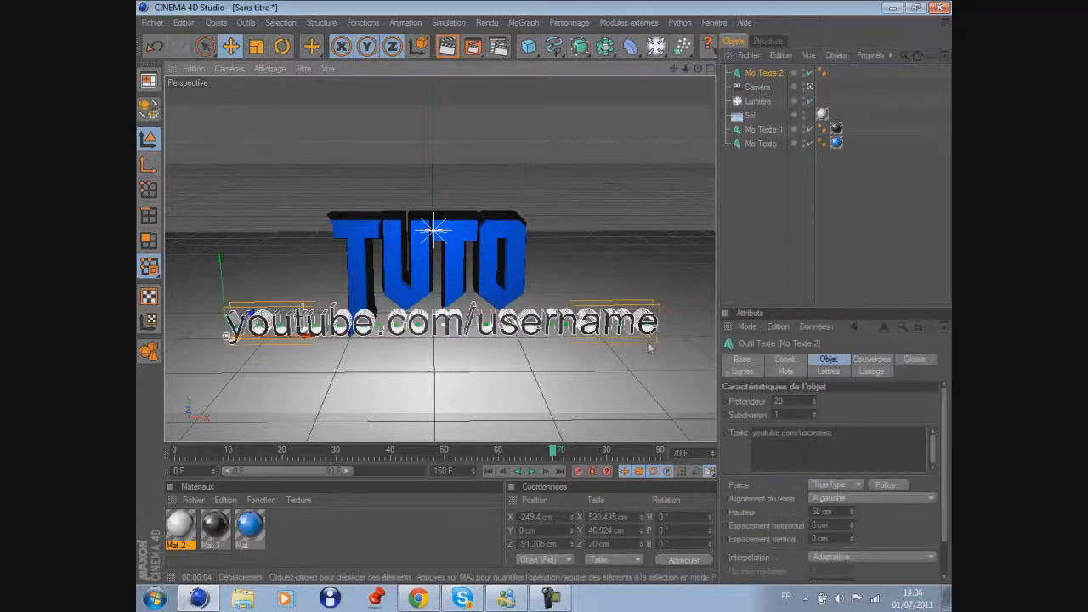
left_click(885, 485)
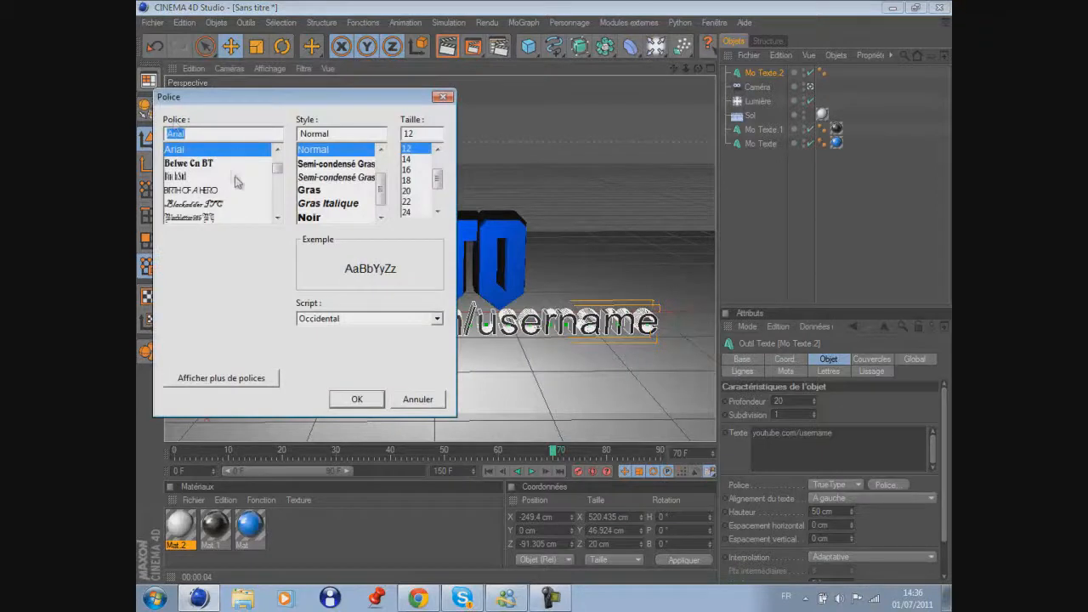
type("am")
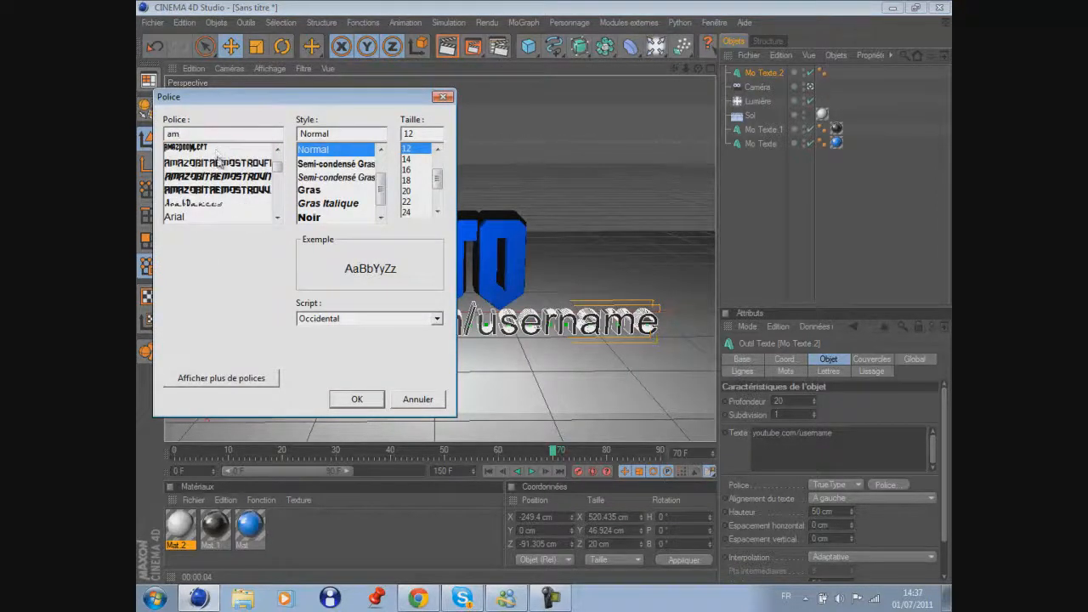
left_click(221, 190)
left_click(356, 399)
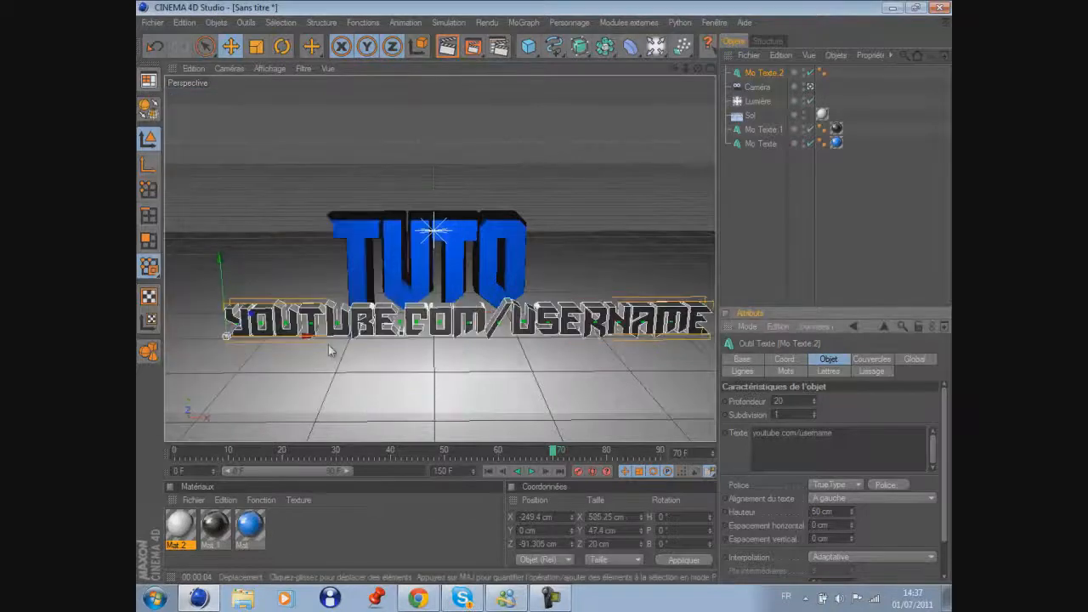
Centre the "youtube.com/username" text at about X -284 cm and lower it beneath the floor to about Y -92 cm
left_click_drag(310, 344, 219, 286)
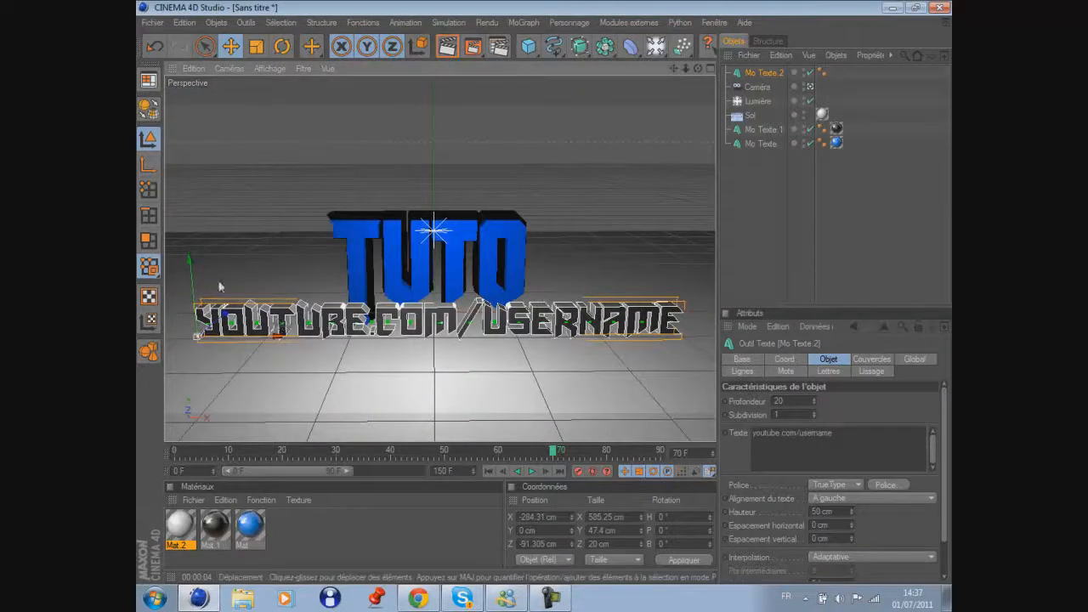
left_click_drag(189, 258, 196, 328)
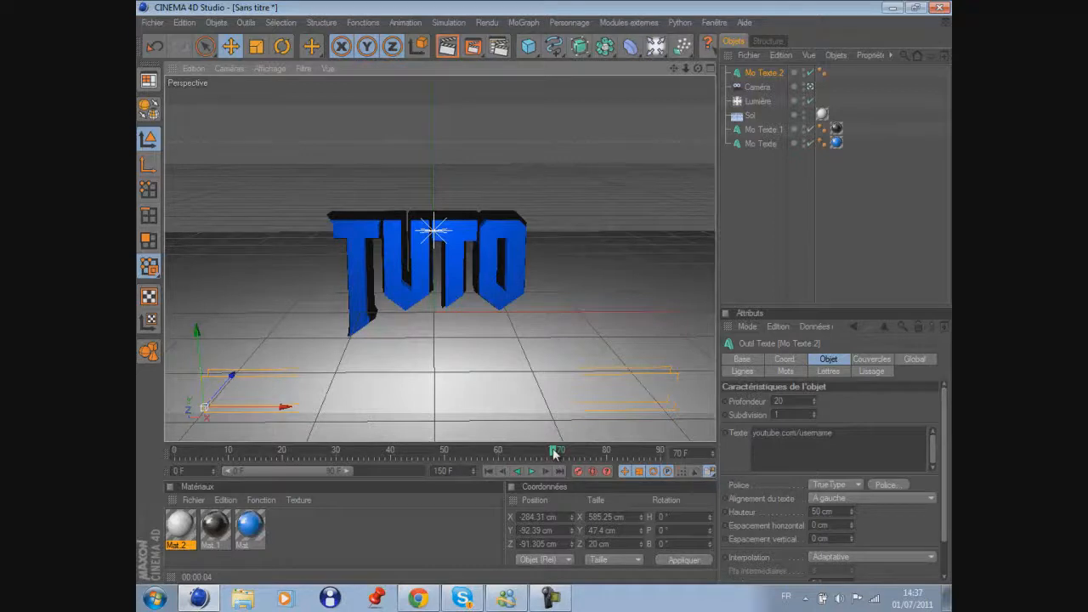
Record a keyframe for the "youtube.com/username" text at frame 70 and extend the visible timeline range to 150 frames
left_click(758, 89)
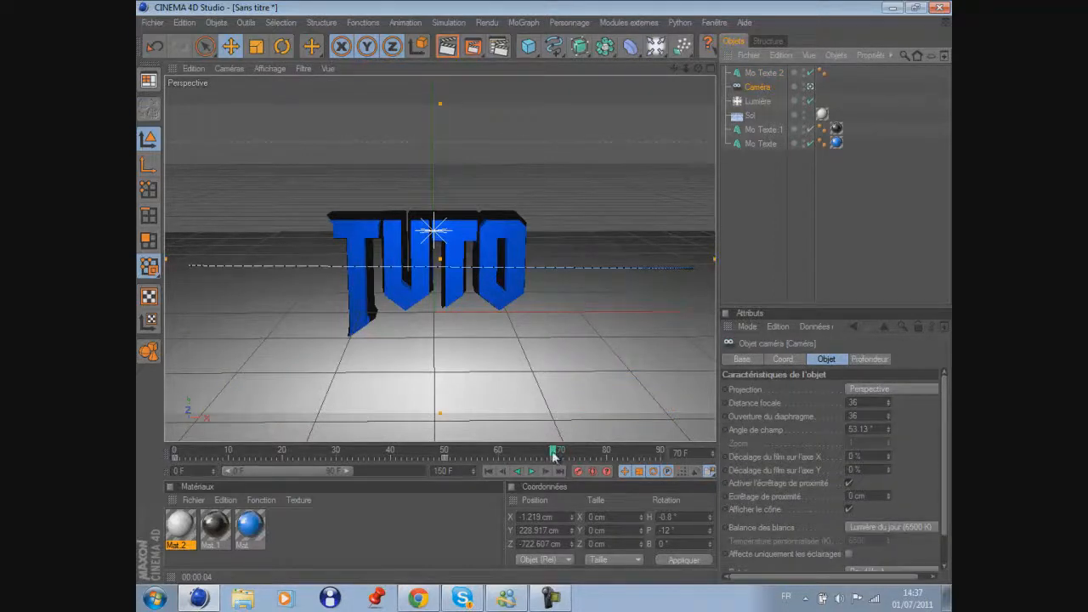
left_click(768, 73)
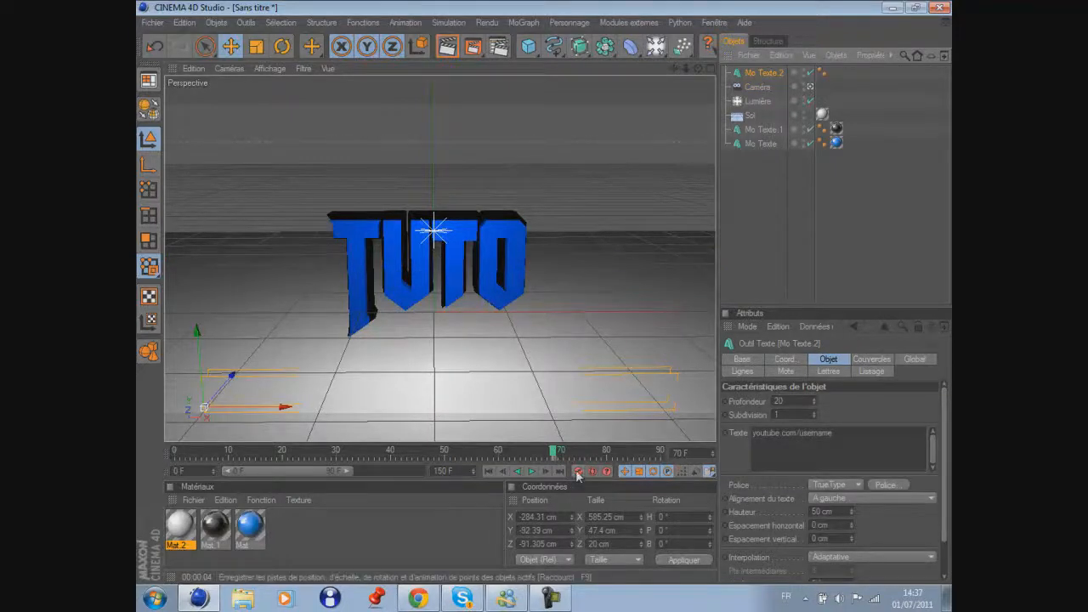
left_click_drag(345, 476, 443, 488)
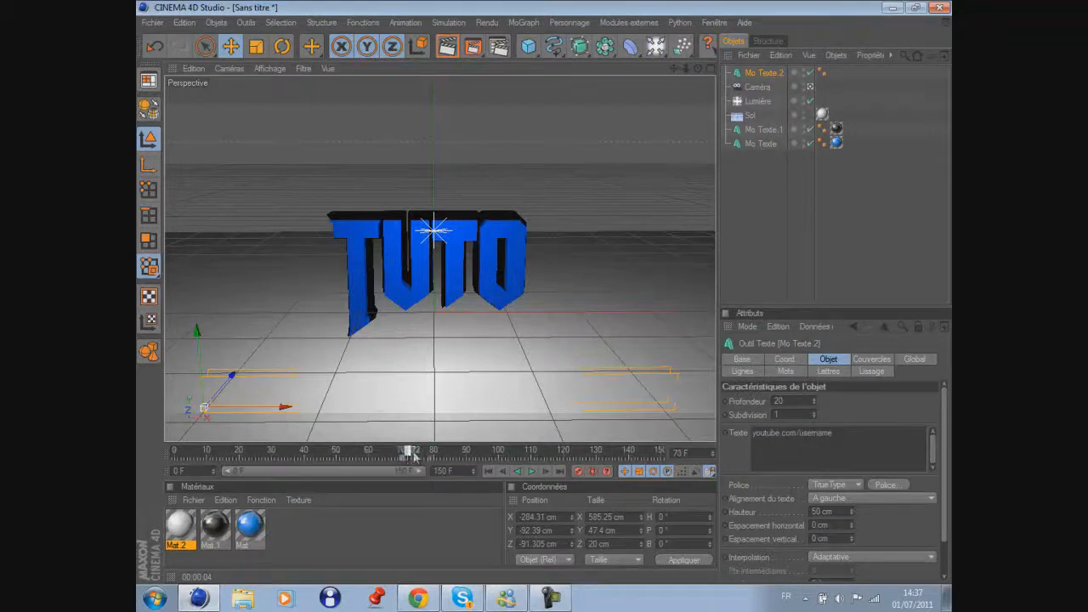
At frame 150, raise the "youtube.com/username" text to about Y -43 cm, rotate its pitch to about 1074° and record a keyframe
left_click_drag(199, 363, 199, 325)
left_click_drag(544, 291, 544, 292)
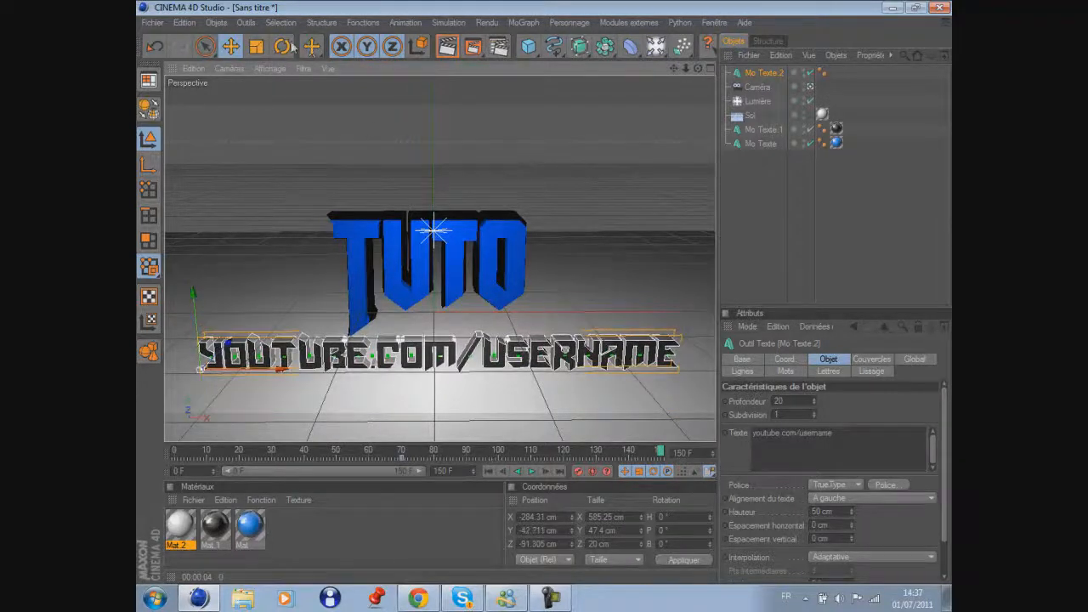
key("r")
mouse_move(182, 339)
left_mouse_down()
mouse_move(210, 288)
mouse_move(286, 316)
mouse_move(184, 333)
left_mouse_up()
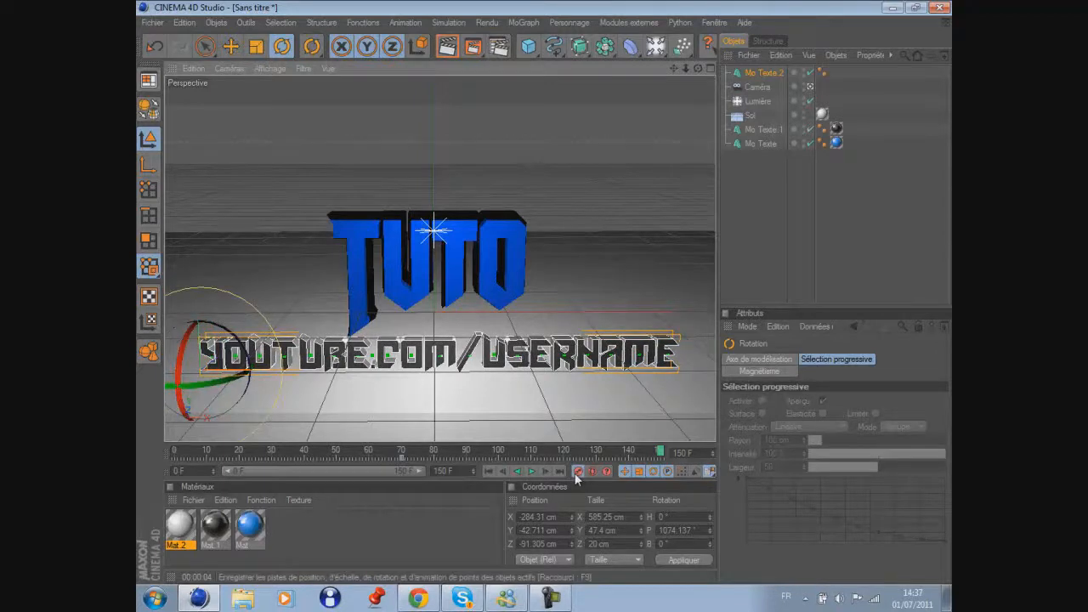
Play the animation from frame 70 to check the rise and rotation of the "youtube.com/username" text
left_click_drag(661, 455, 402, 460)
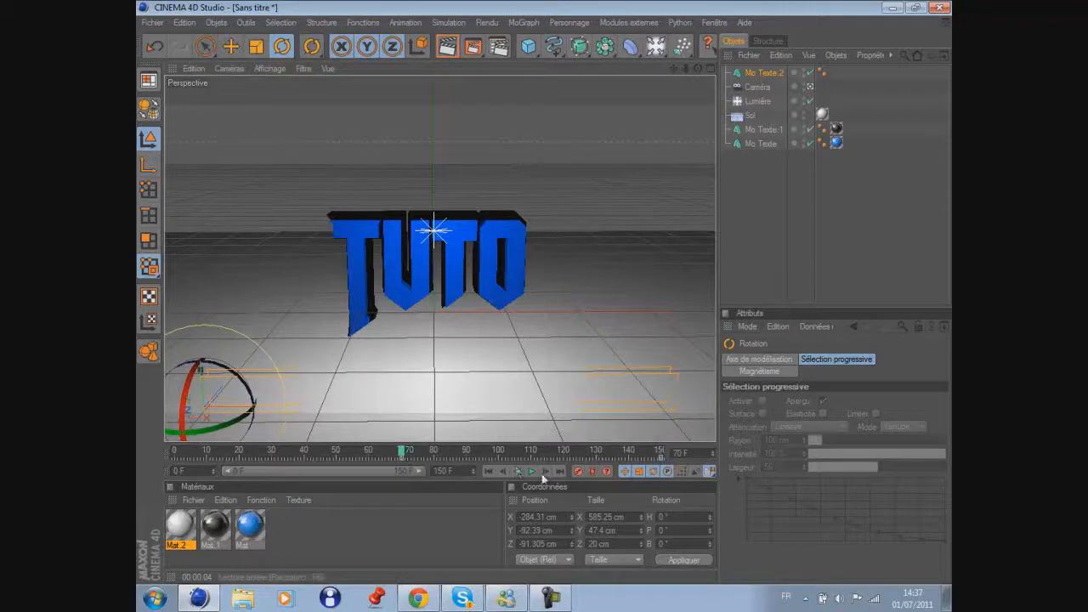
left_click(531, 472)
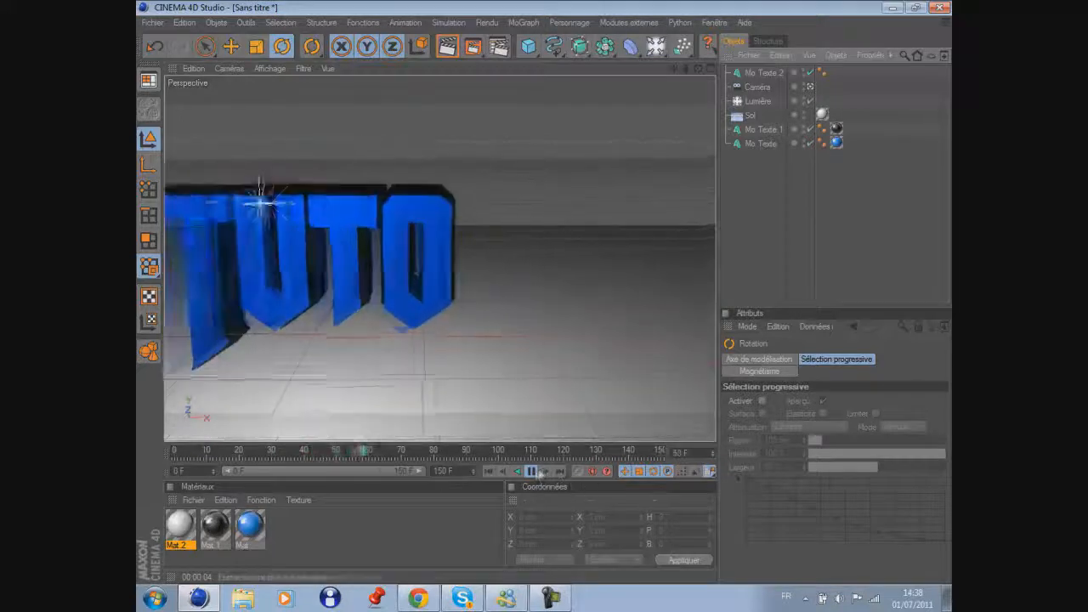
left_click(532, 471)
Go to frame 150 and apply the blue Mat material to the "youtube.com/username" text
left_click_drag(395, 454, 667, 455)
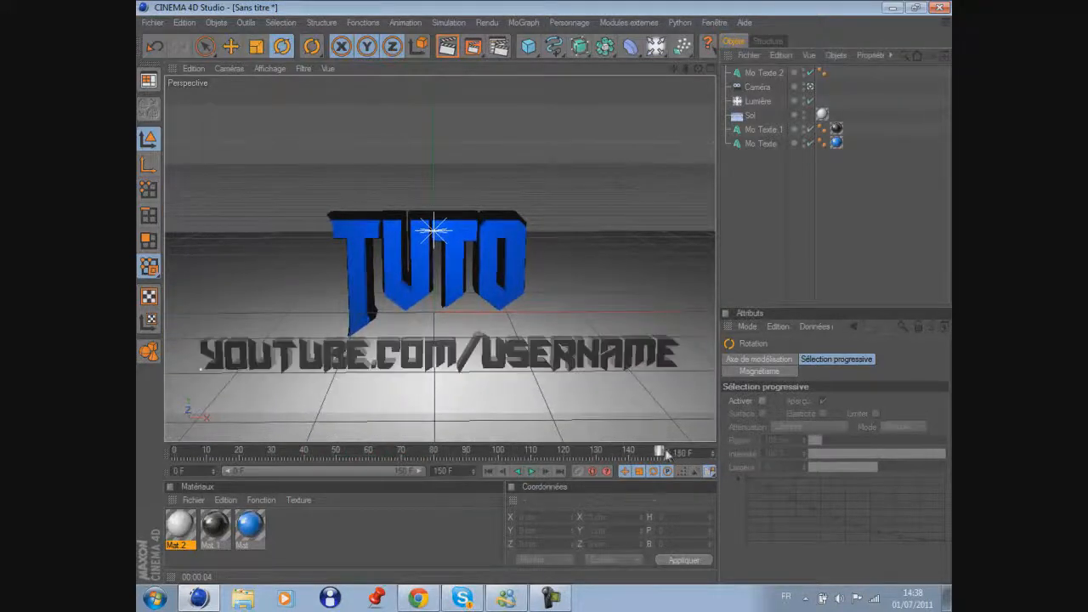
left_click(295, 529)
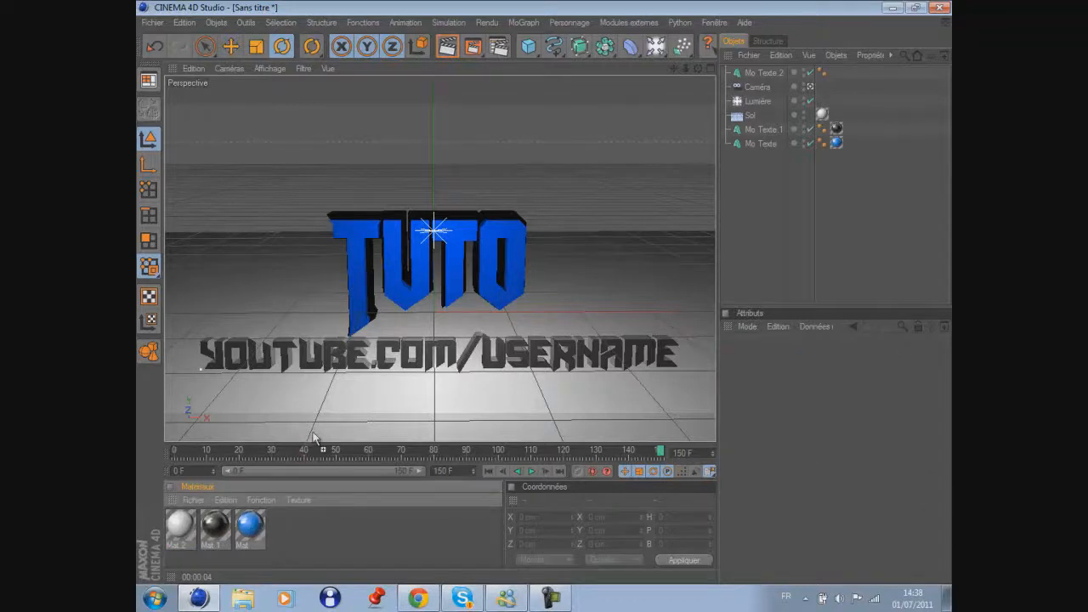
left_click_drag(751, 75, 753, 73)
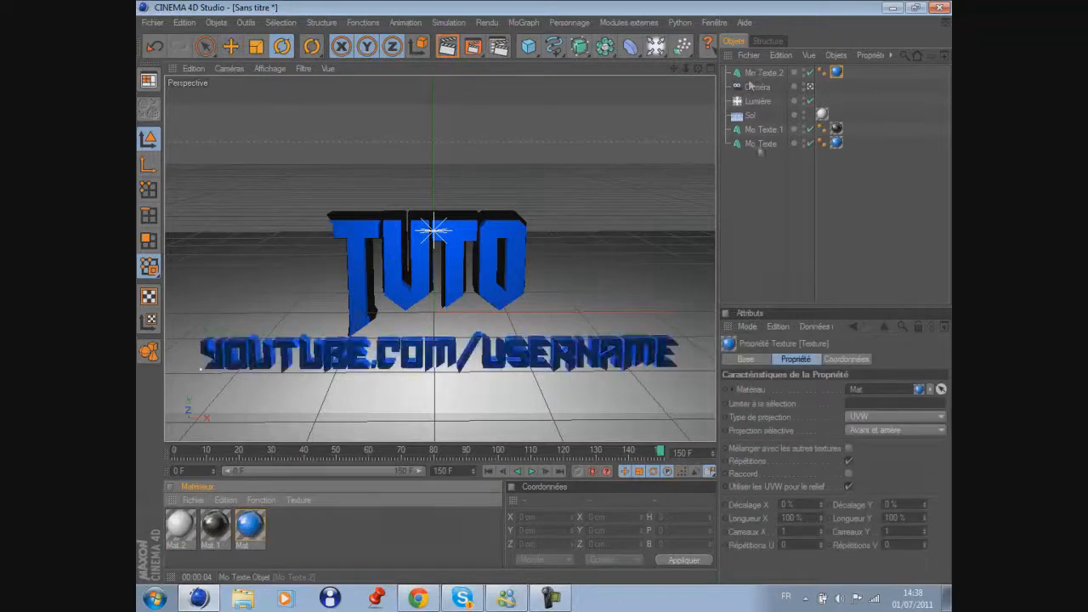
left_click(762, 213)
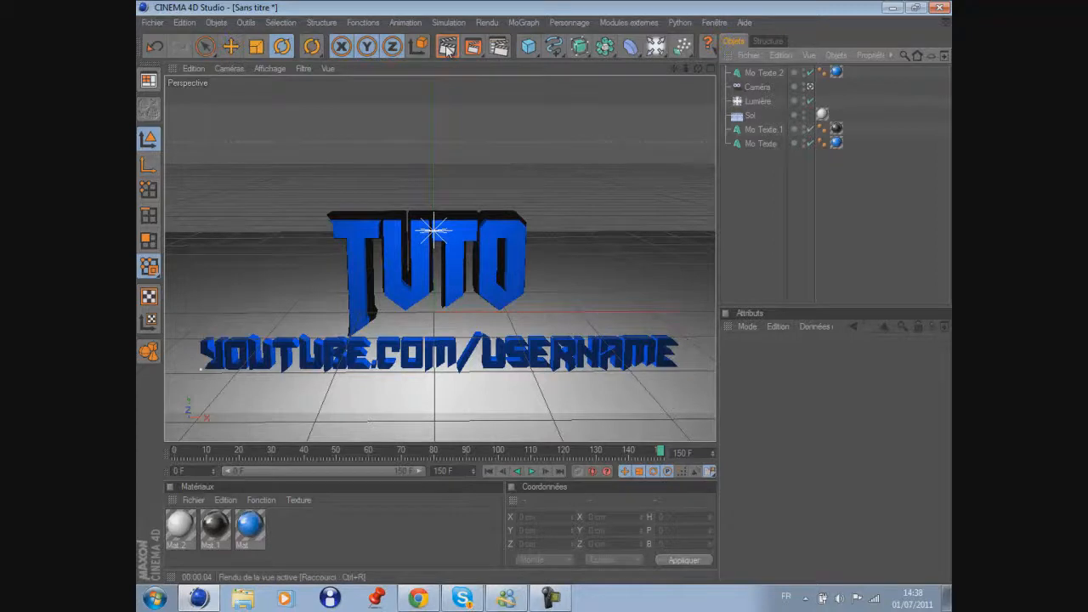
Render the active view at frame 150 and play the animation from frame 0 to check the whole sequence
left_click(446, 48)
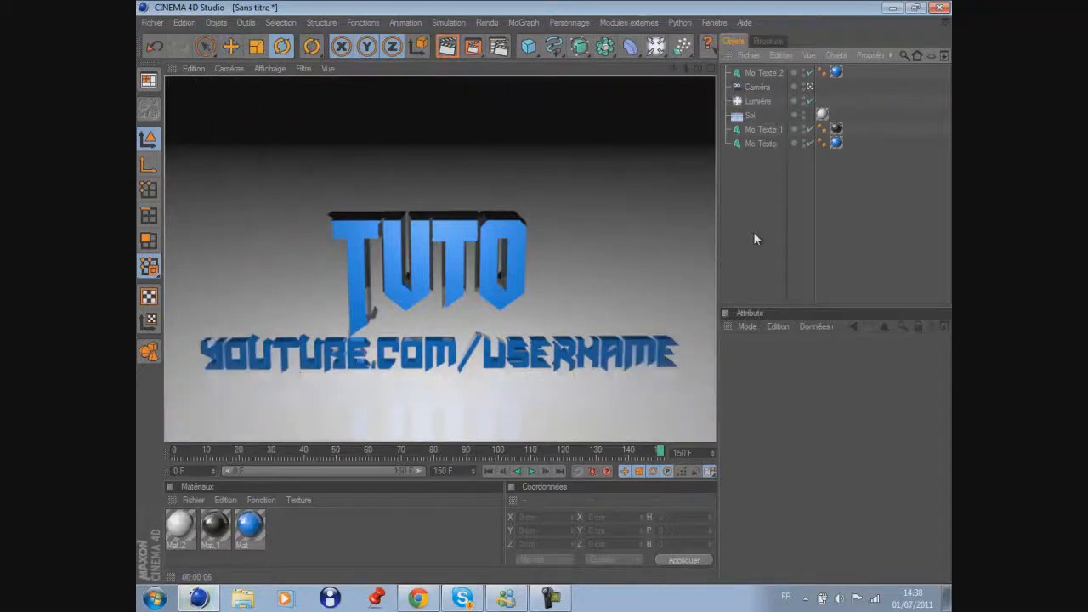
left_click(753, 232)
left_click_drag(660, 449, 179, 455)
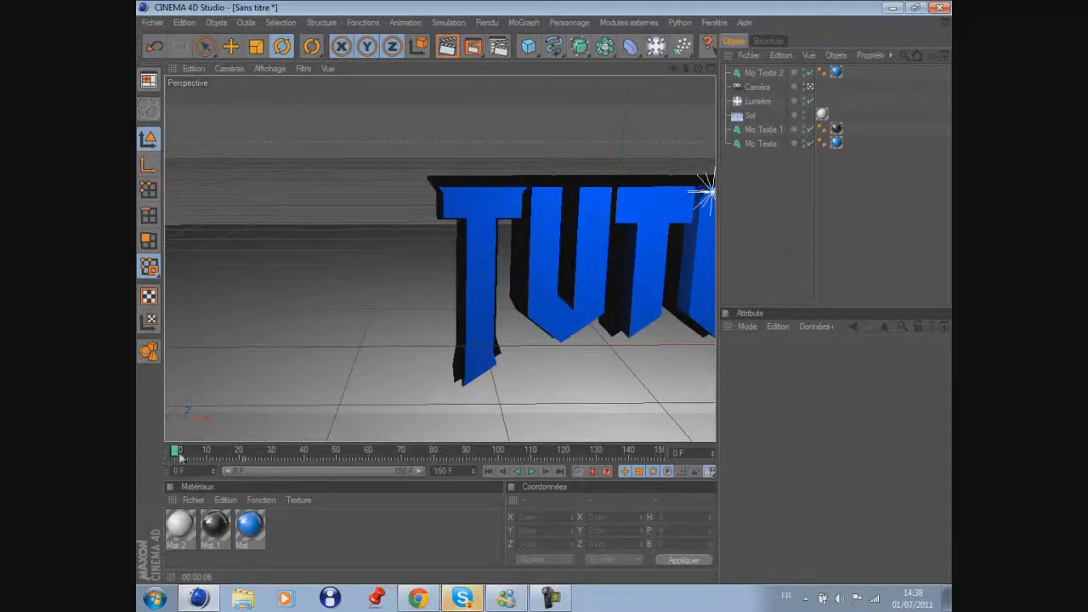
left_click(530, 470)
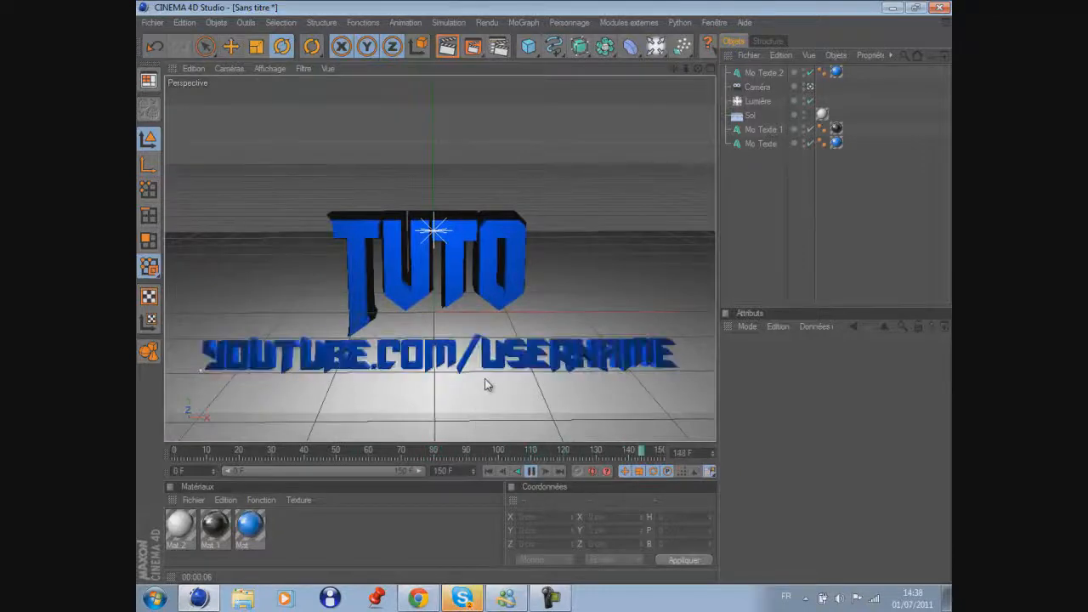
left_click(531, 471)
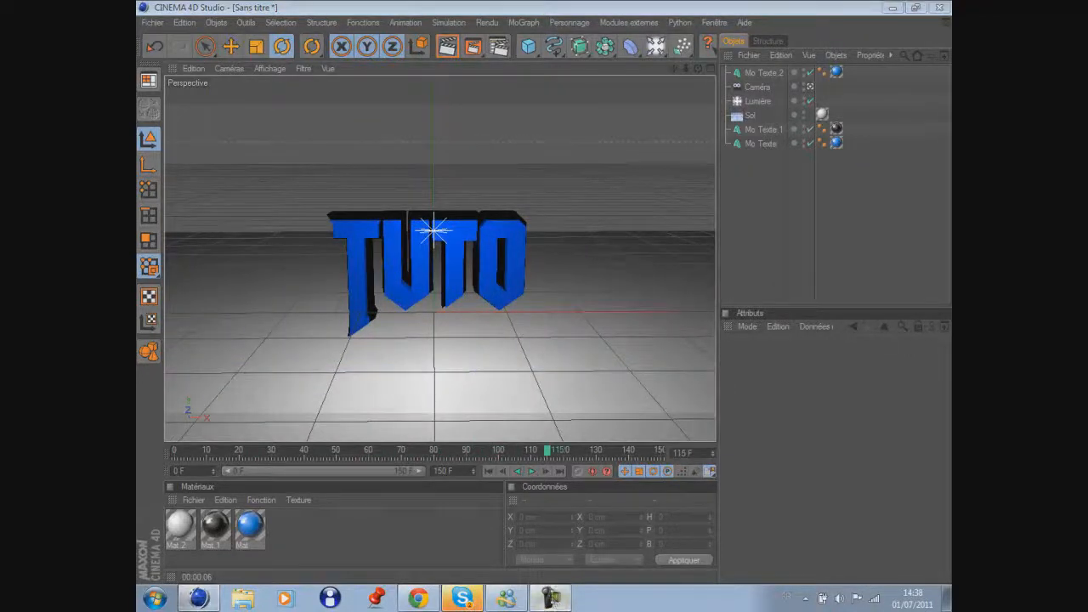